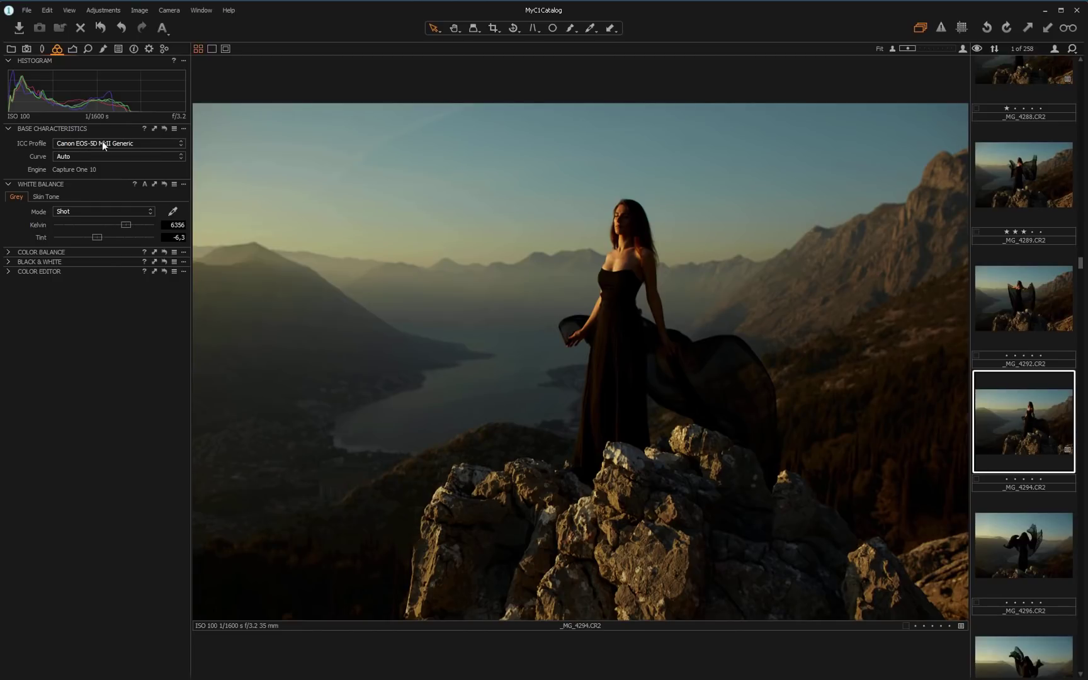
Review the raw file's ICC profile choices, keeping the current profile.
left_click(122, 143)
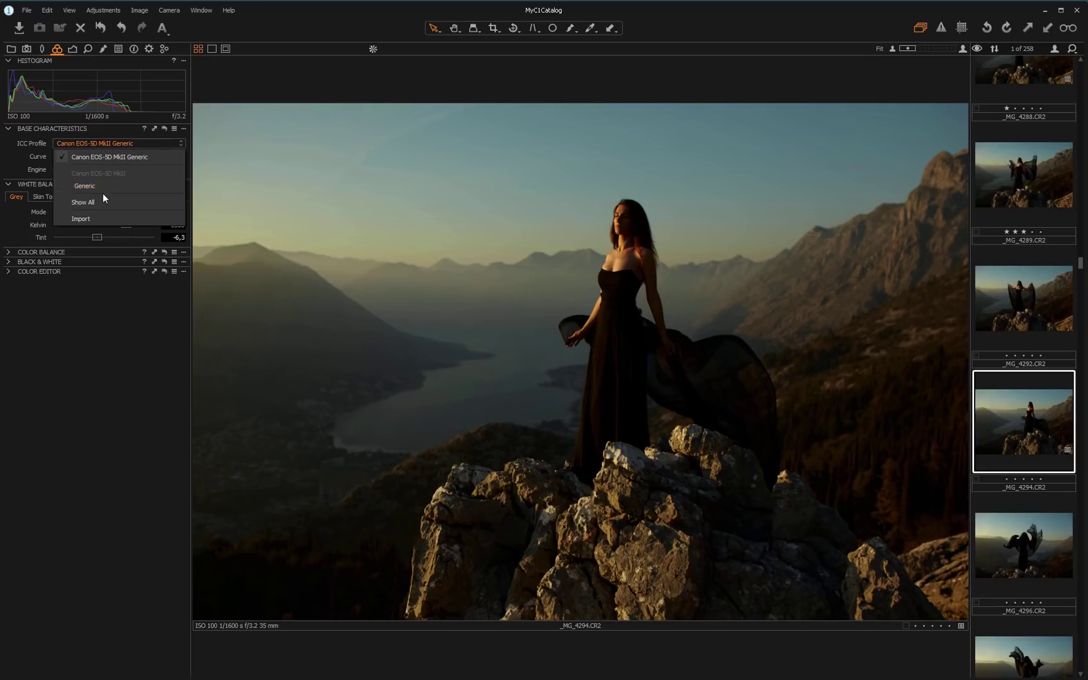
left_click(107, 156)
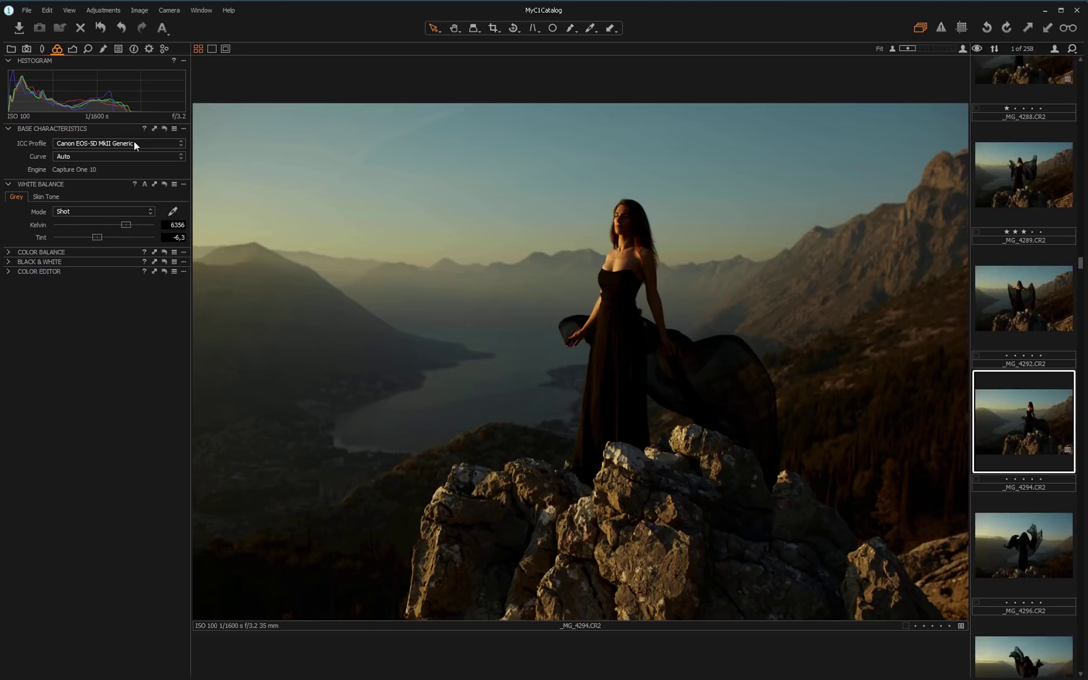
left_click(112, 144)
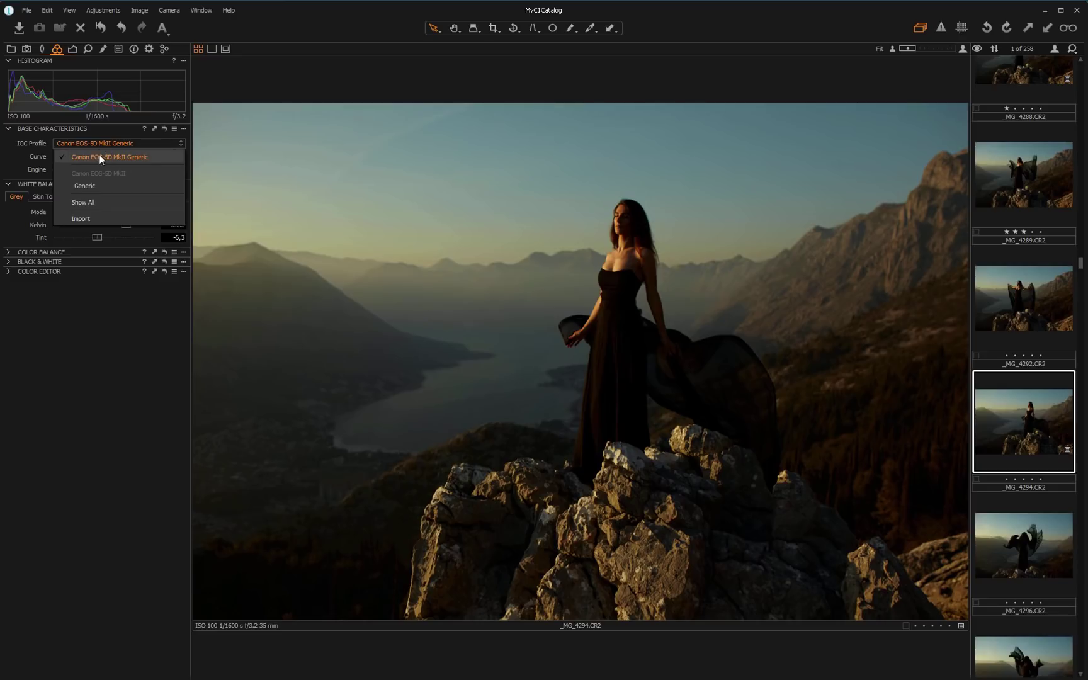
left_click(102, 148)
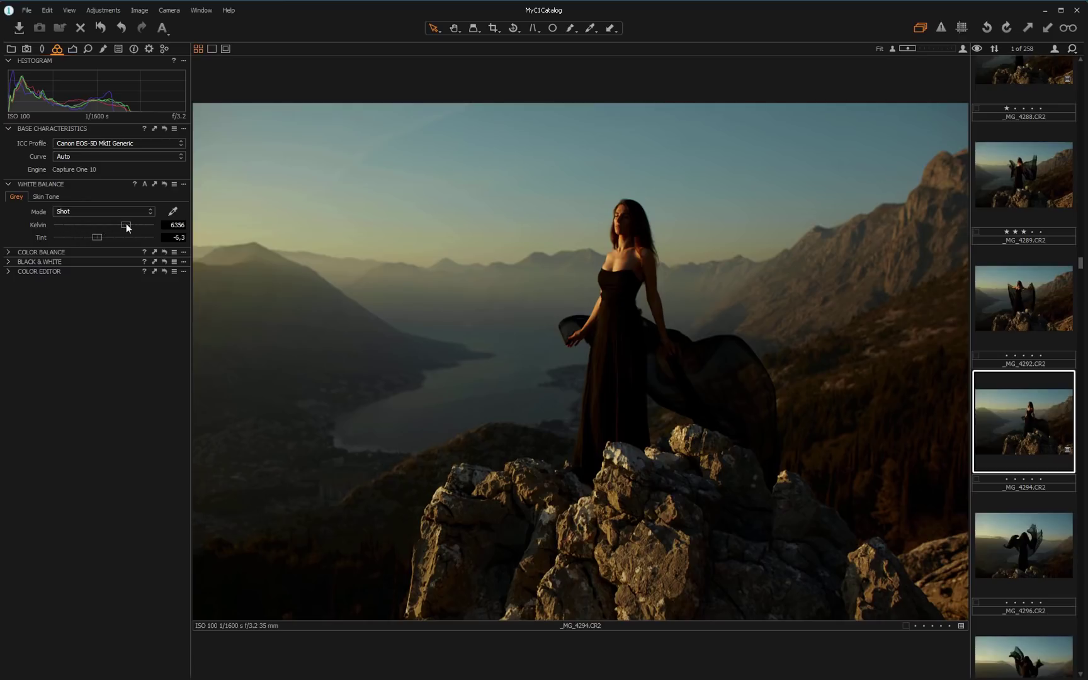
Lower white balance to 6016 K and lift the HDR Shadow slider to 16.
left_click_drag(130, 223, 127, 223)
left_click(74, 49)
left_click_drag(54, 221, 71, 221)
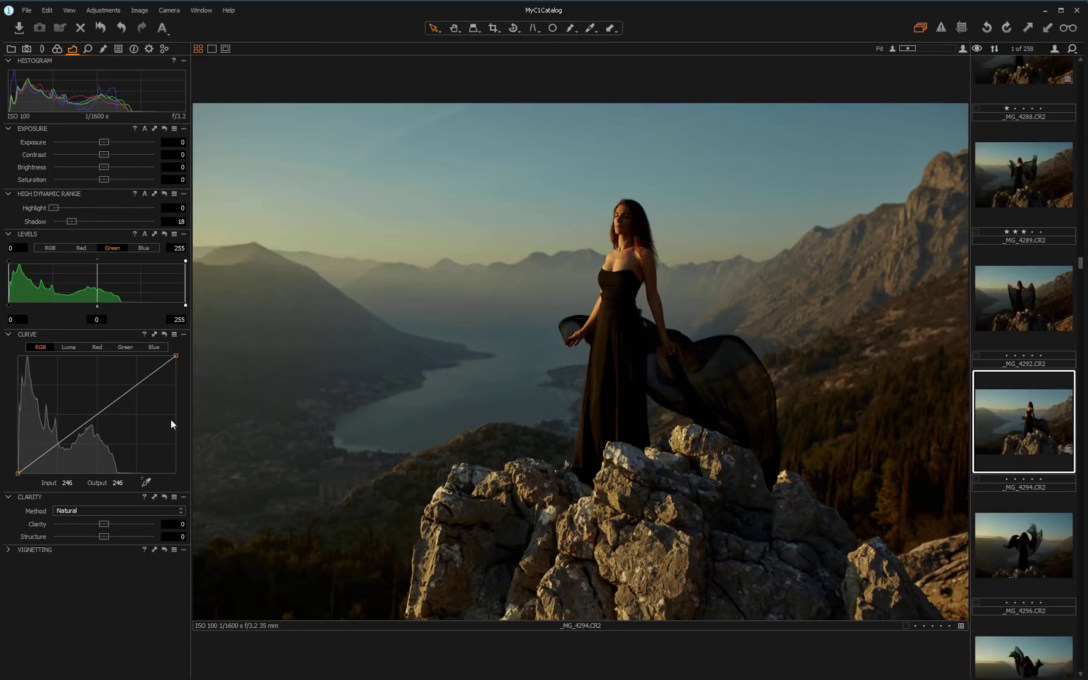
mouse_move(72, 221)
left_mouse_down()
mouse_move(102, 221)
mouse_move(70, 223)
left_mouse_up()
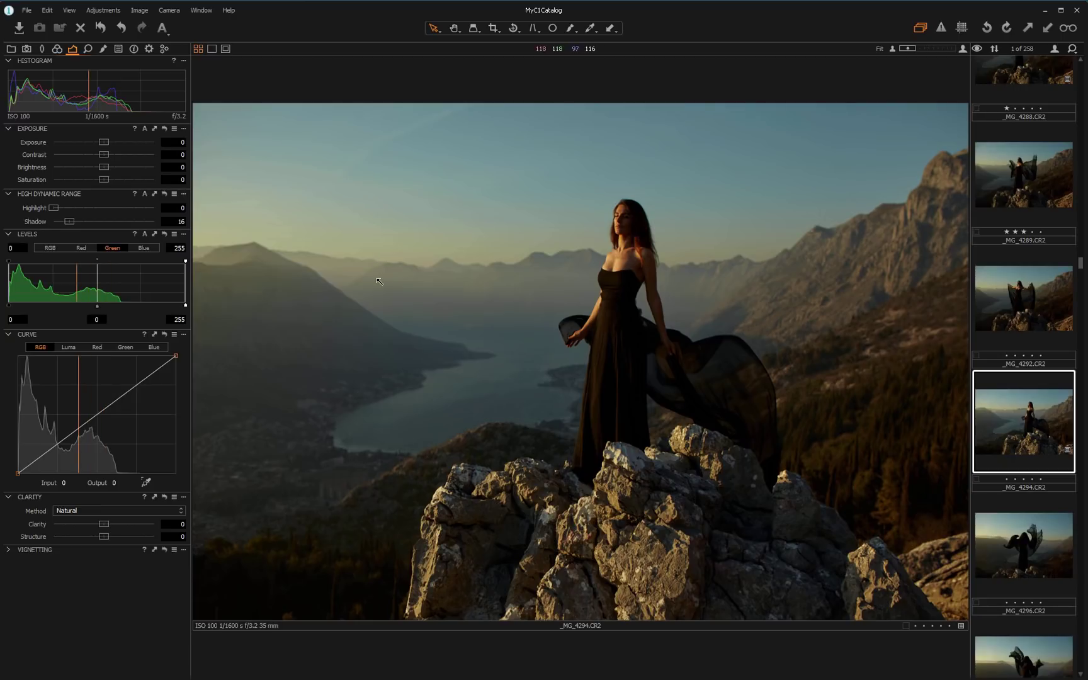
Open File > Open With > Edit With to reach the Editing Options for LutCreator.
left_click(26, 11)
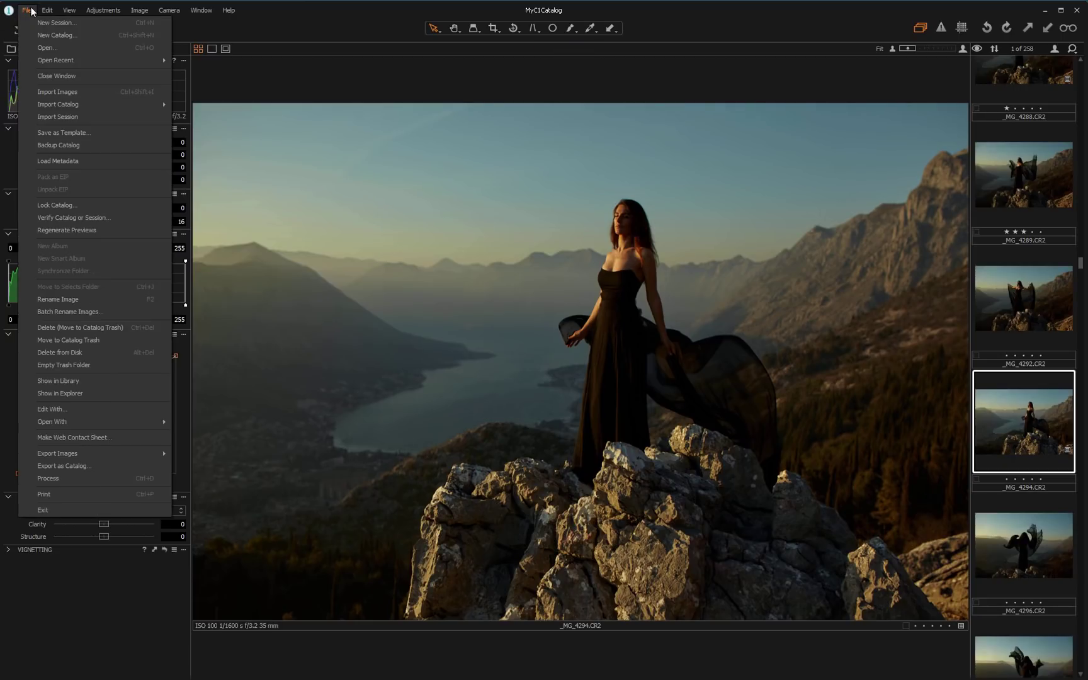
mouse_move(68, 420)
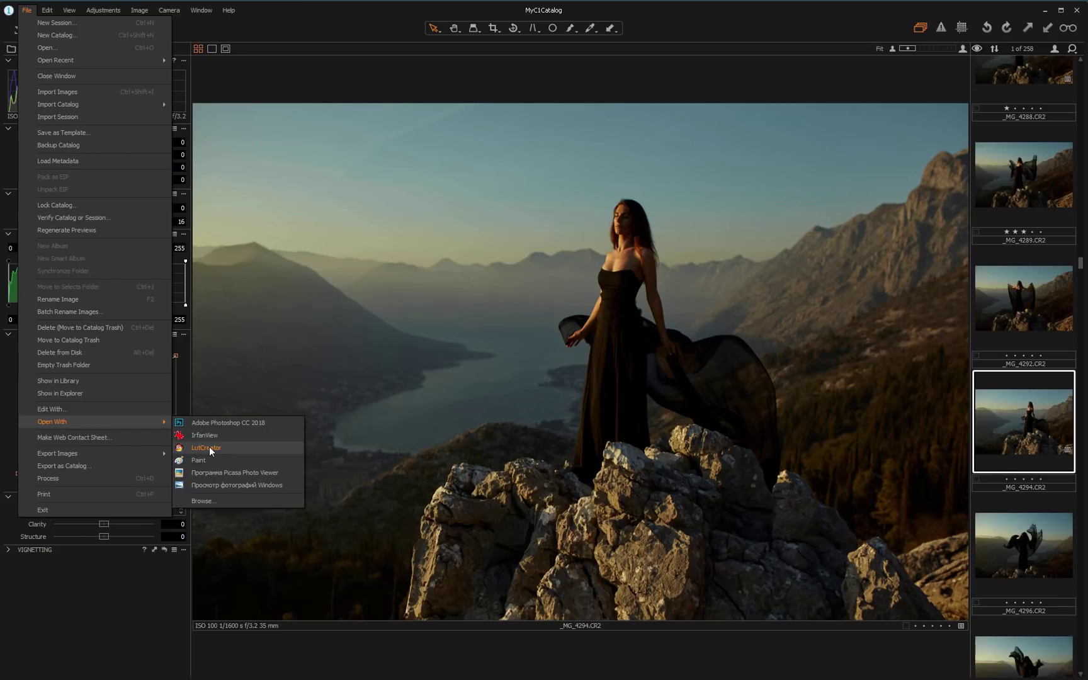
left_click(62, 409)
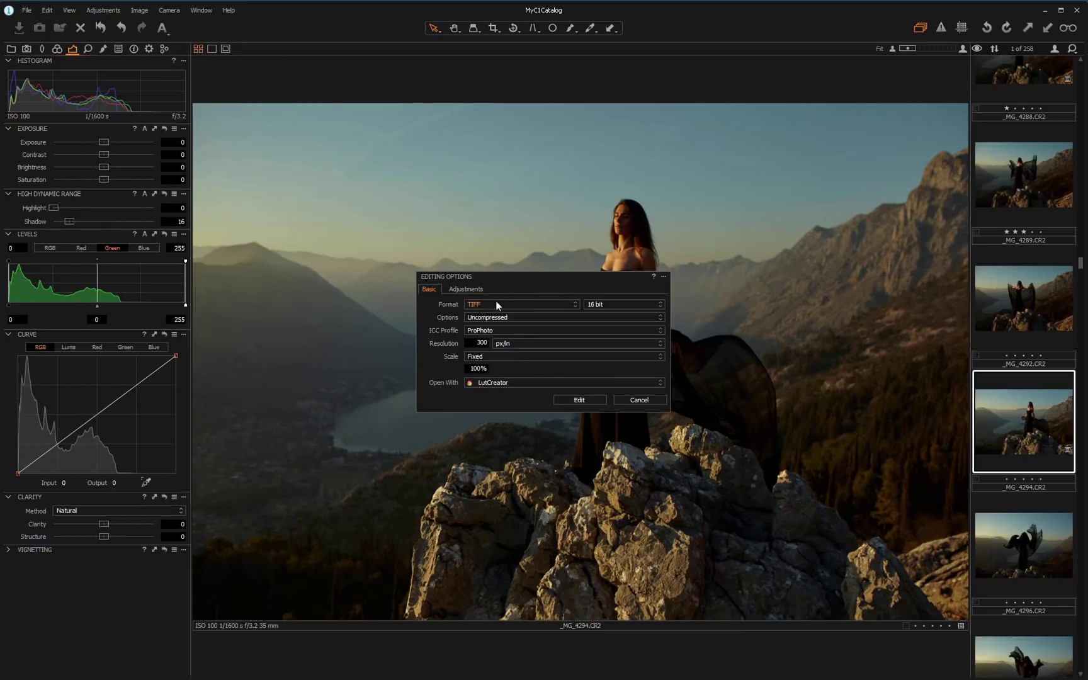
left_click(482, 330)
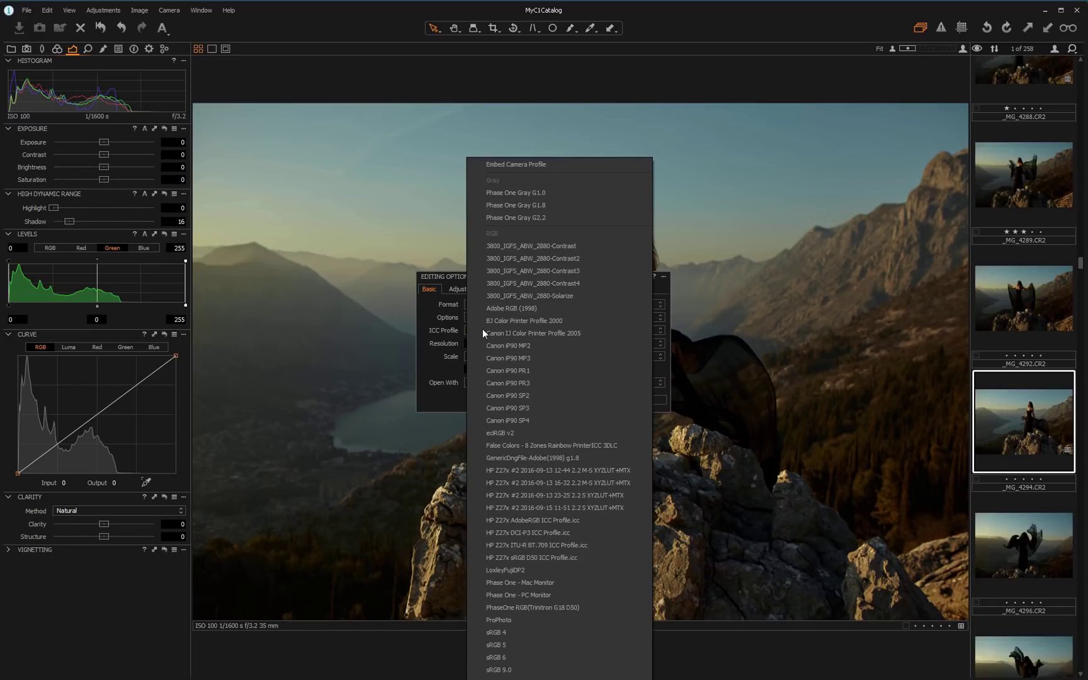
left_click(513, 621)
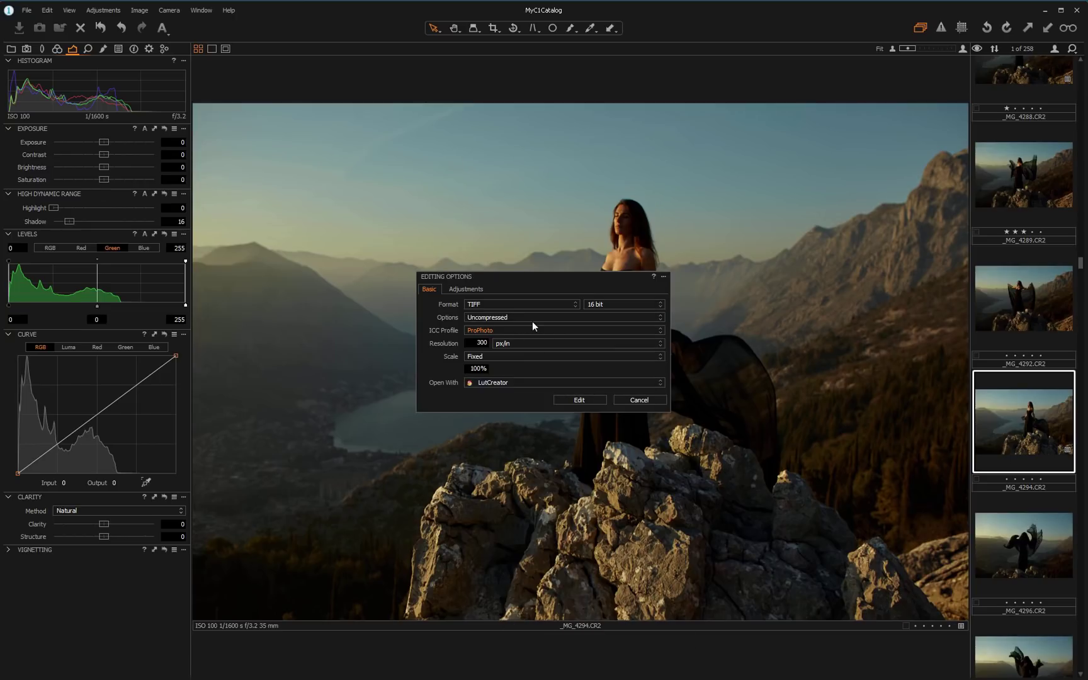
left_click(498, 382)
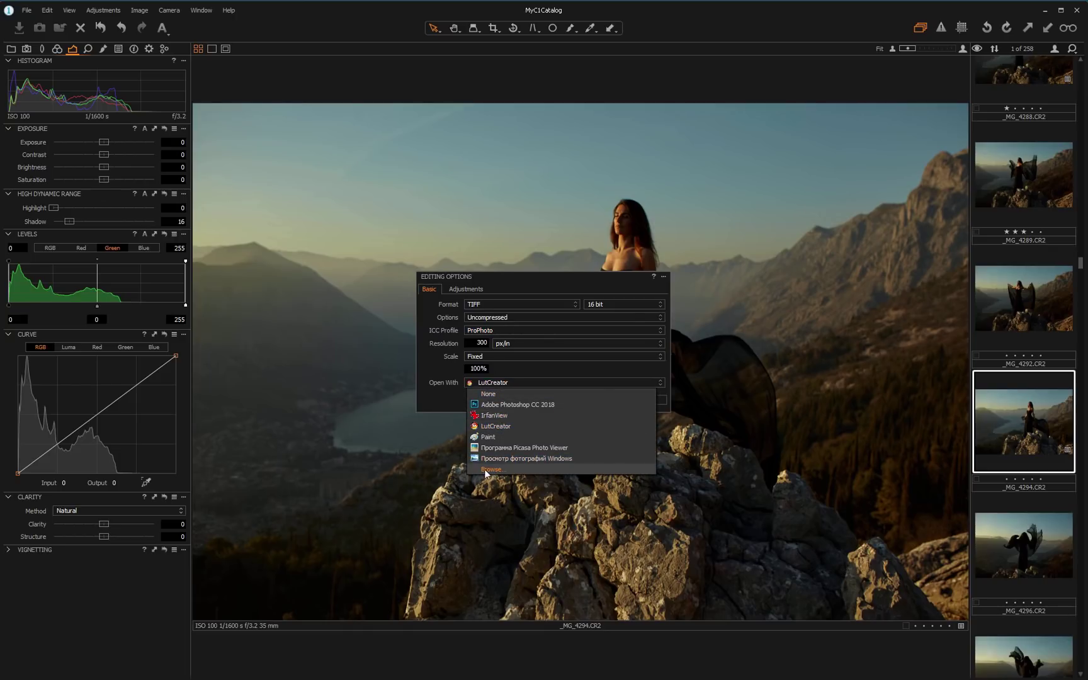
left_click(501, 426)
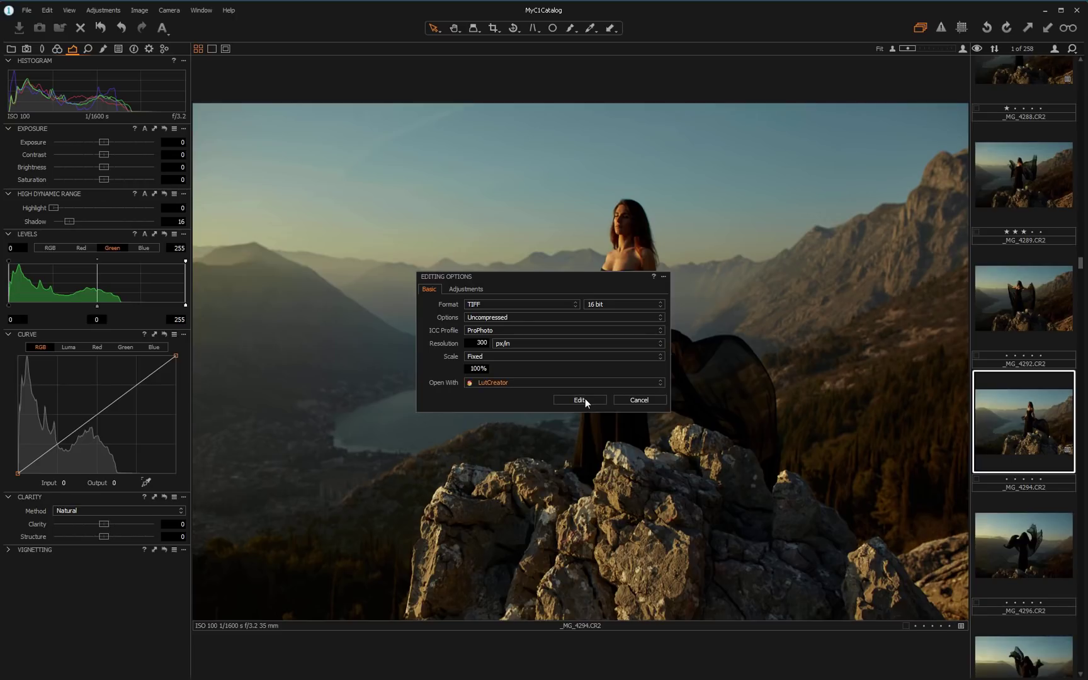
Send the TIFF copy _MG_4294_1.tif to 3D LUT Creator and maximize its window.
left_click(579, 400)
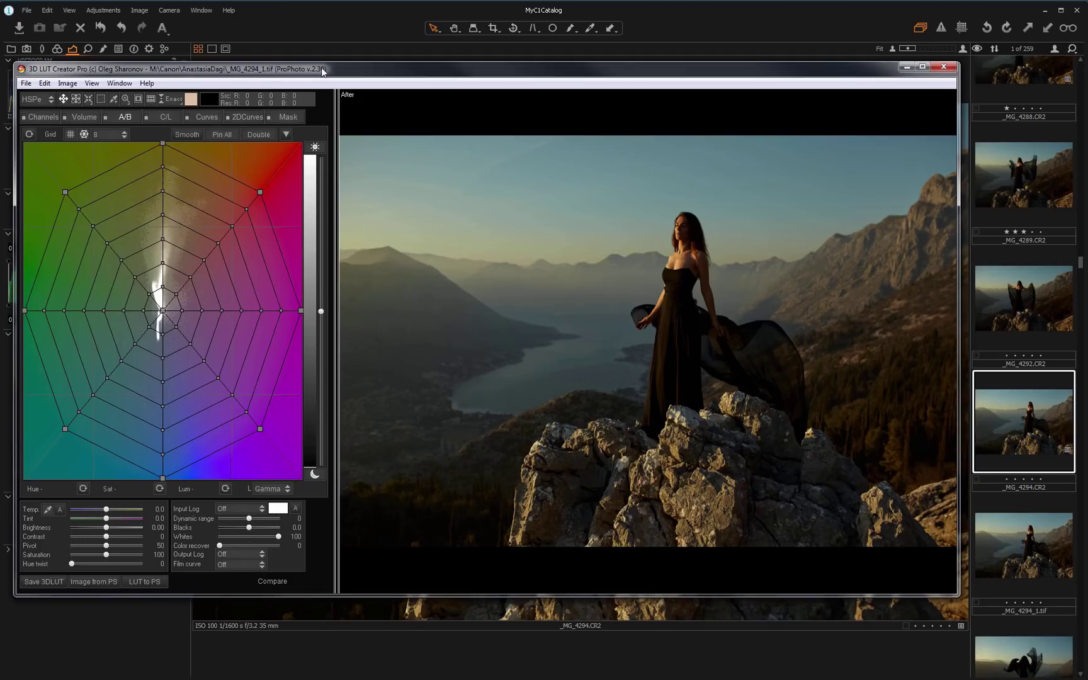
left_click_drag(323, 71, 320, 0)
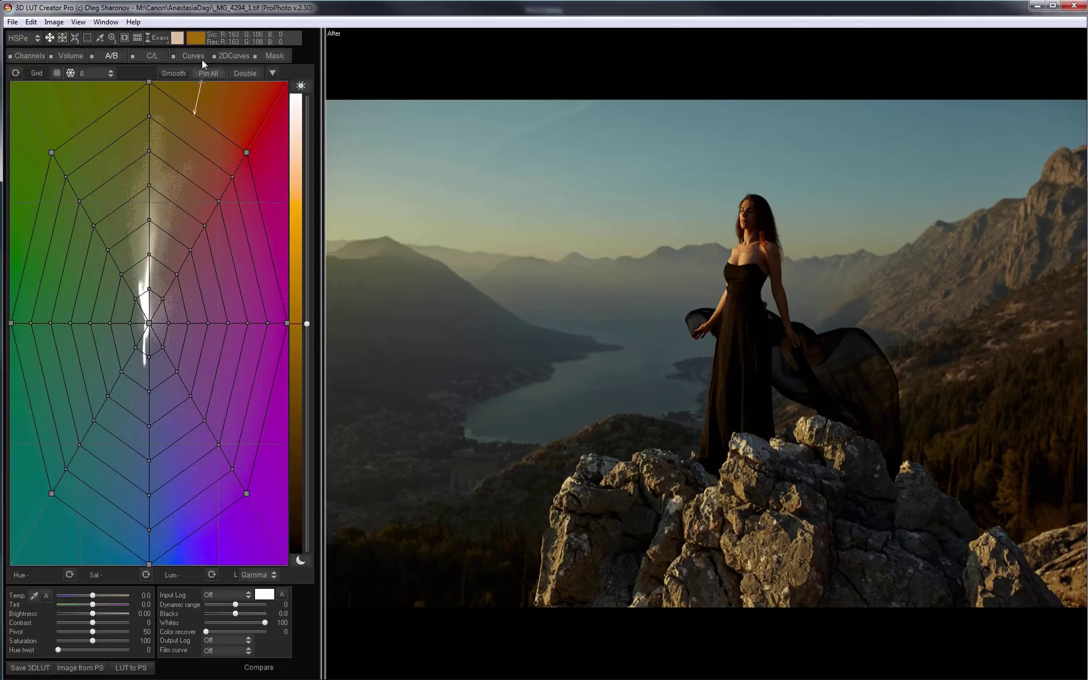
Open the enlarged Look Manager's Examples folder and try the Creamy Split toning look.
key("ctrl+l")
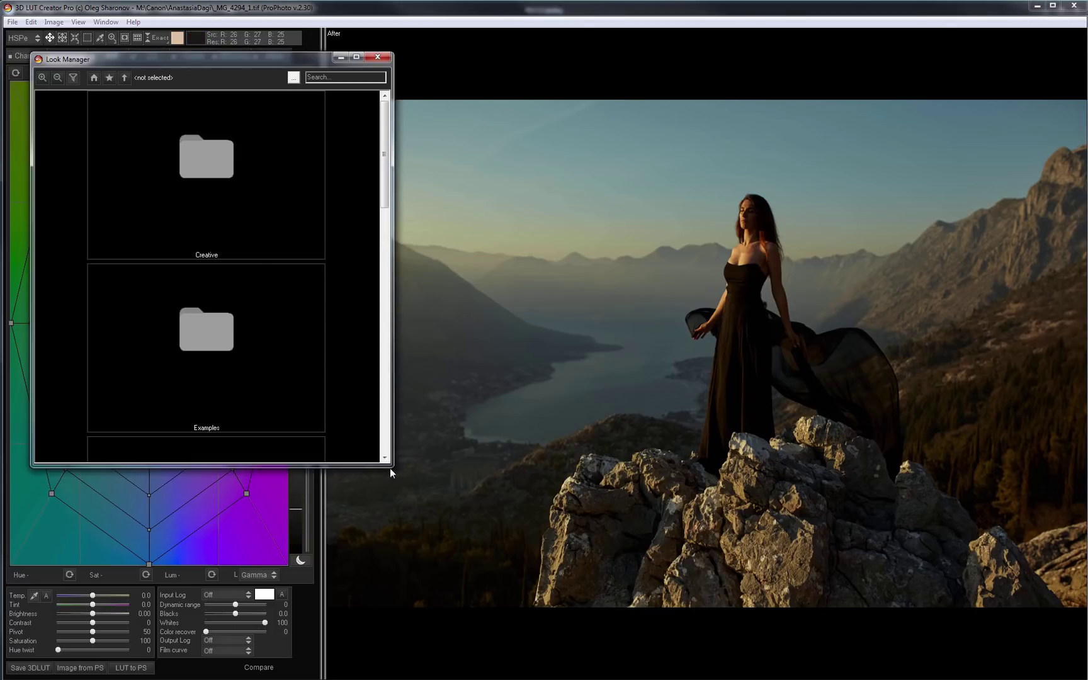
left_click_drag(389, 466, 369, 654)
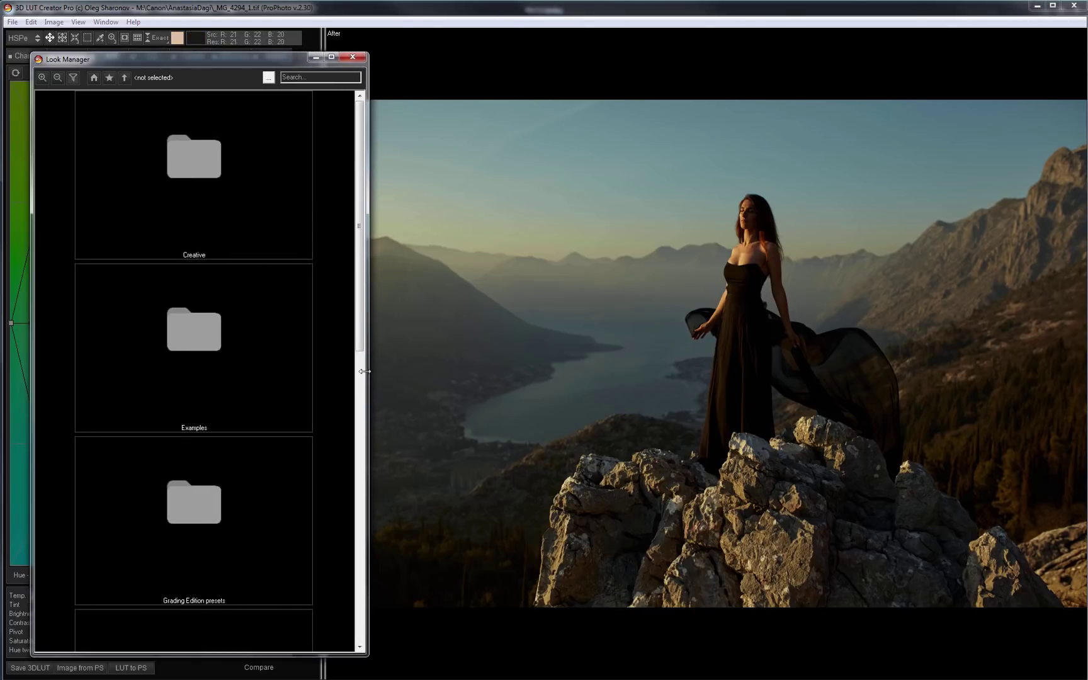
double_click(193, 343)
scroll(315, 246, "down", 1)
left_click(255, 269)
Browse further through the Examples looks and apply Masked Alt - Double Camera Calibration.
scroll(315, 271, "down", 5)
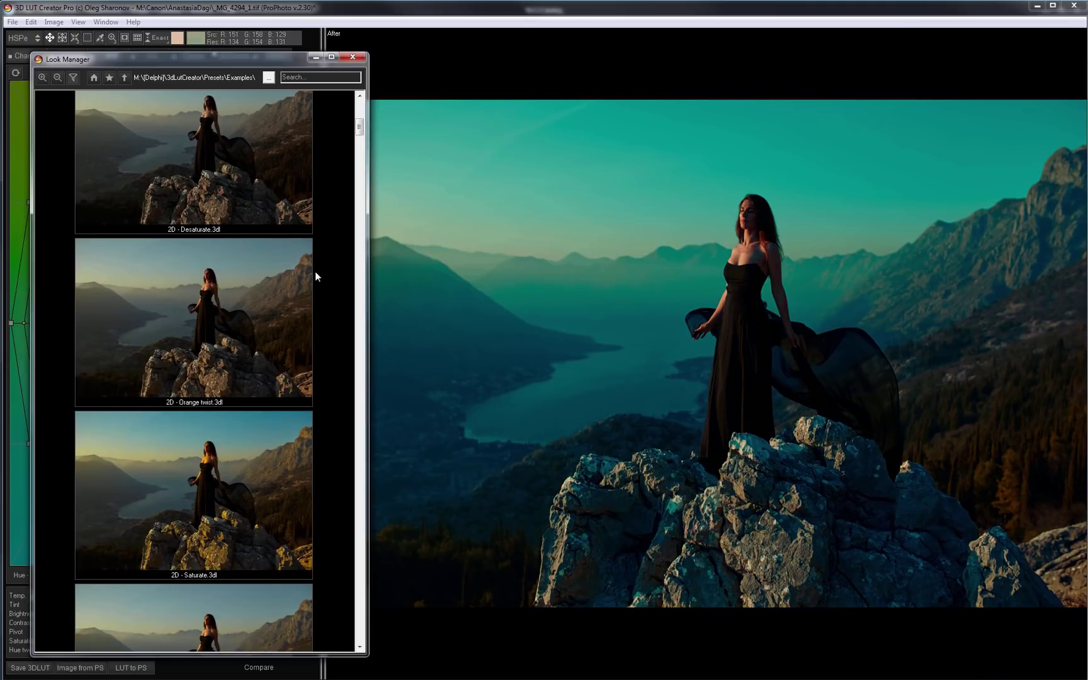
scroll(265, 378, "down", 6)
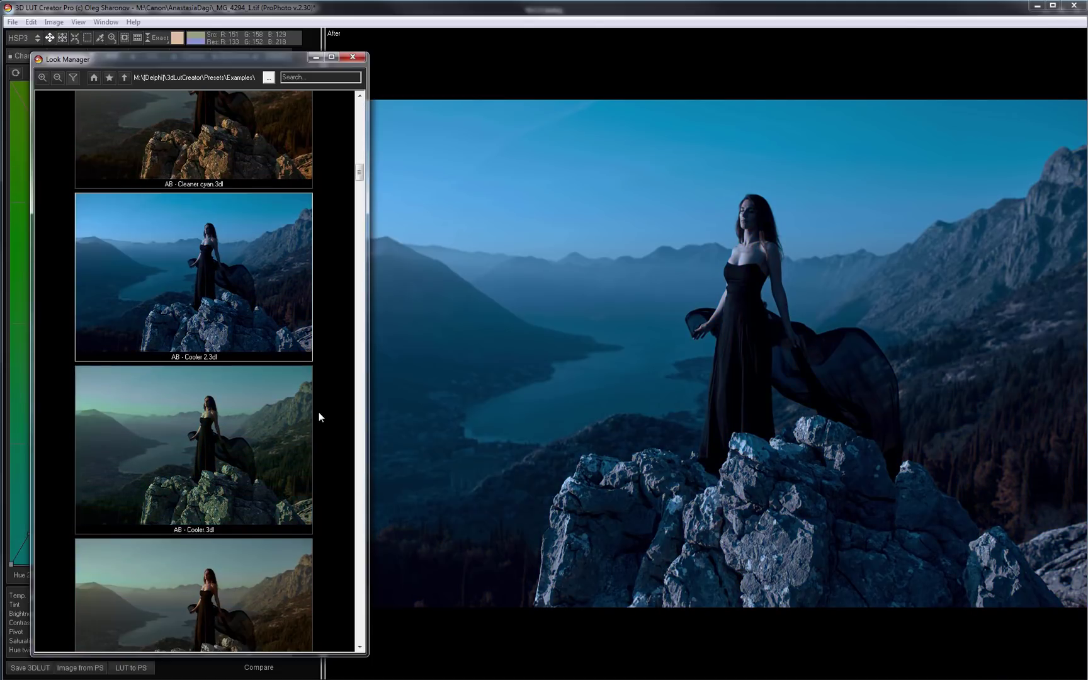
scroll(319, 411, "down", 8)
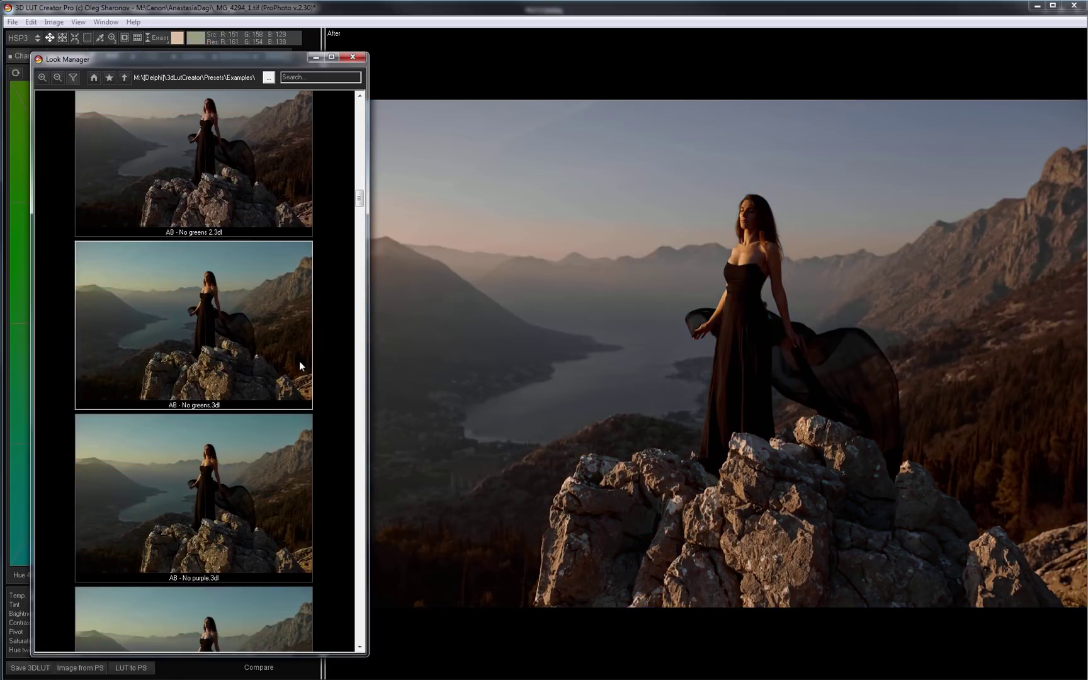
scroll(332, 372, "down", 10)
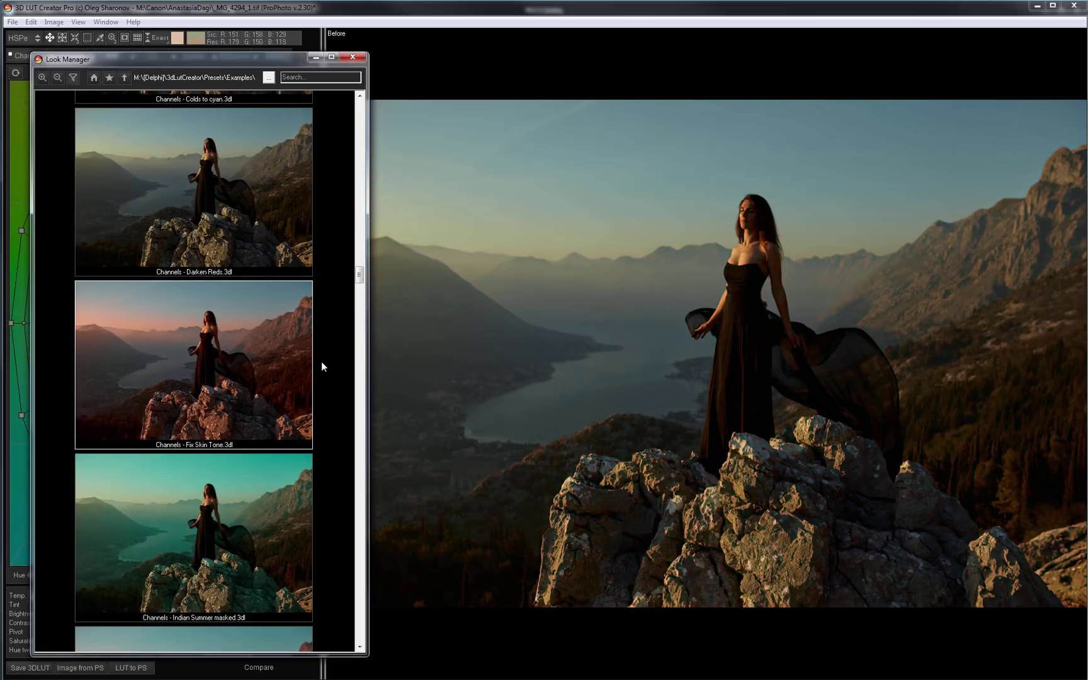
scroll(321, 363, "down", 1)
left_click_drag(359, 277, 365, 494)
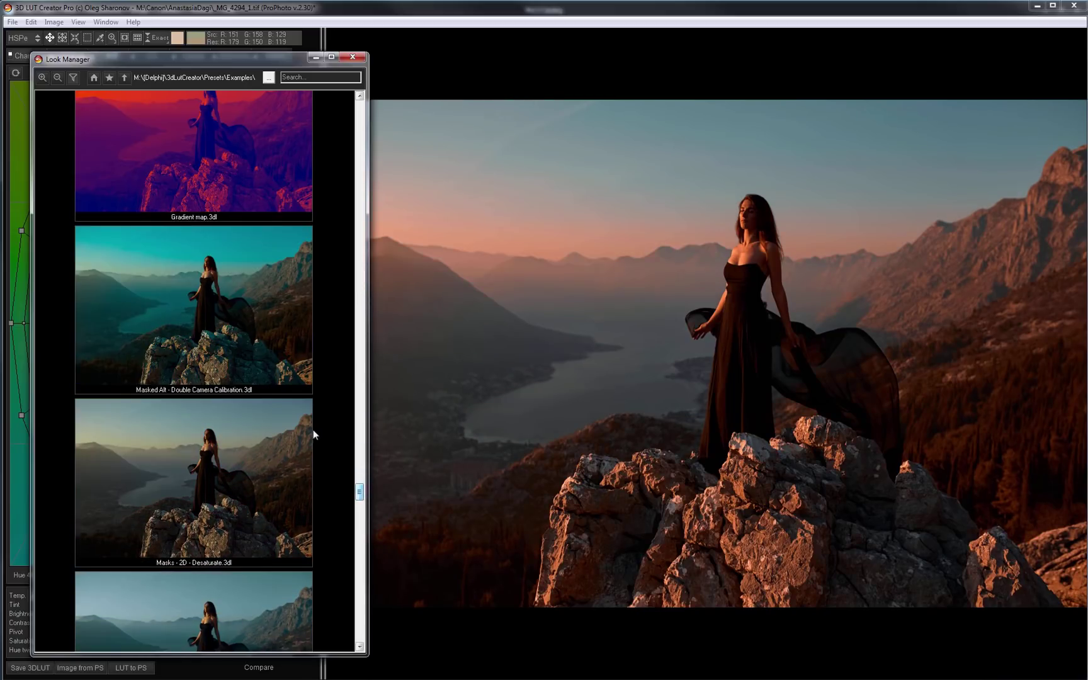
left_click(252, 340)
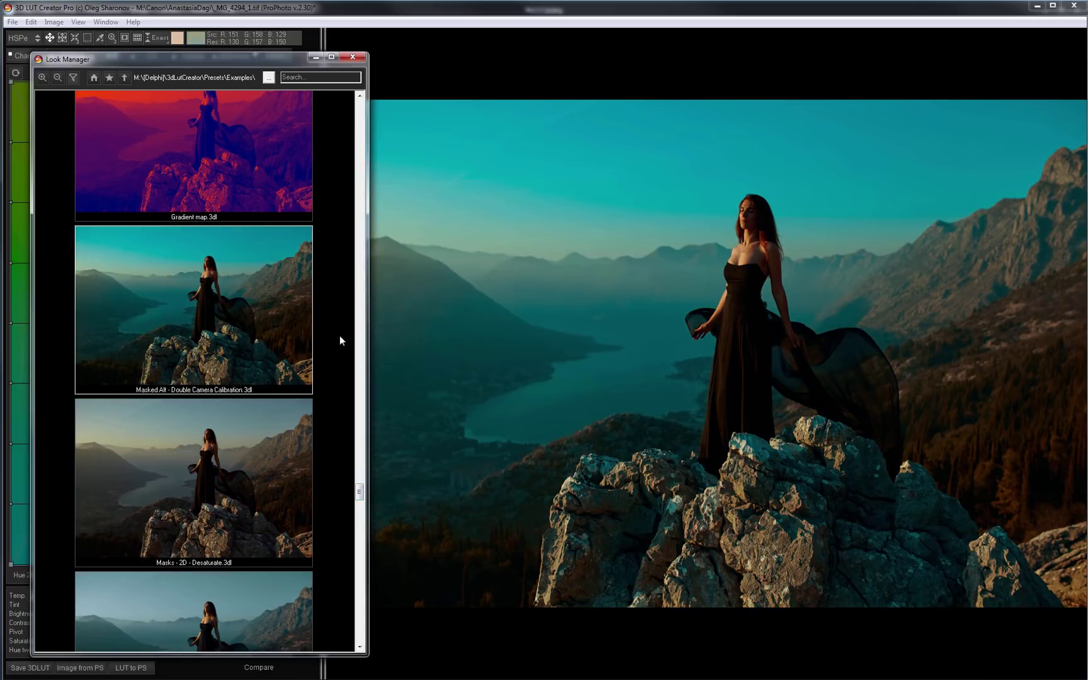
Reshape the camera calibration triangle, compare with undo/redo, revert it, and view Mask settings.
left_click(353, 56)
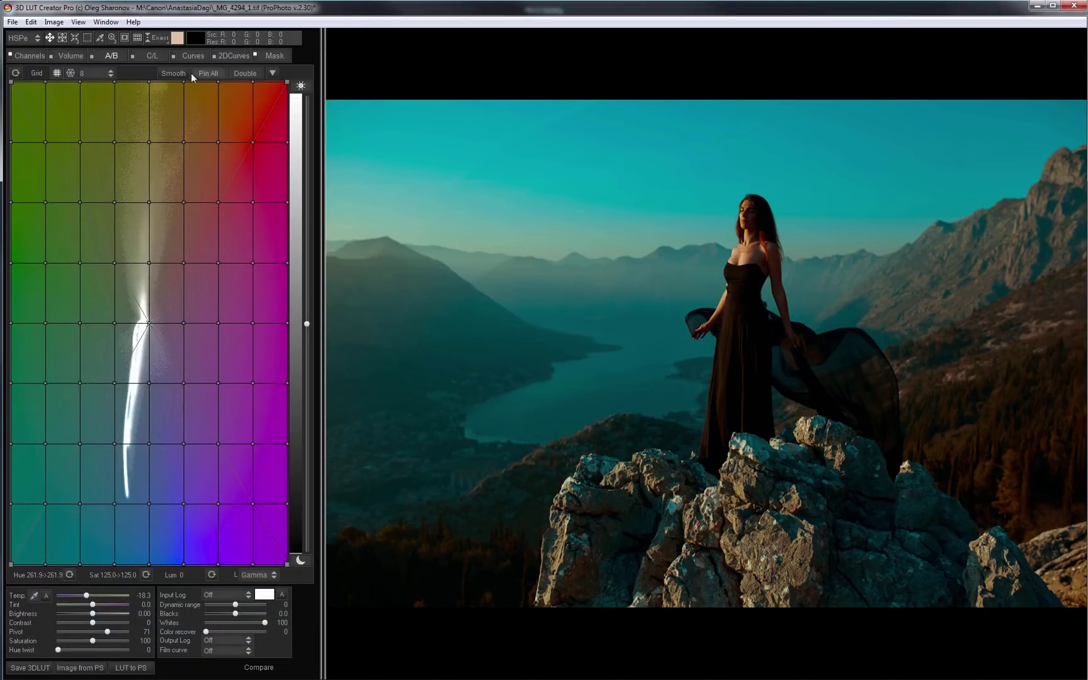
left_click(29, 56)
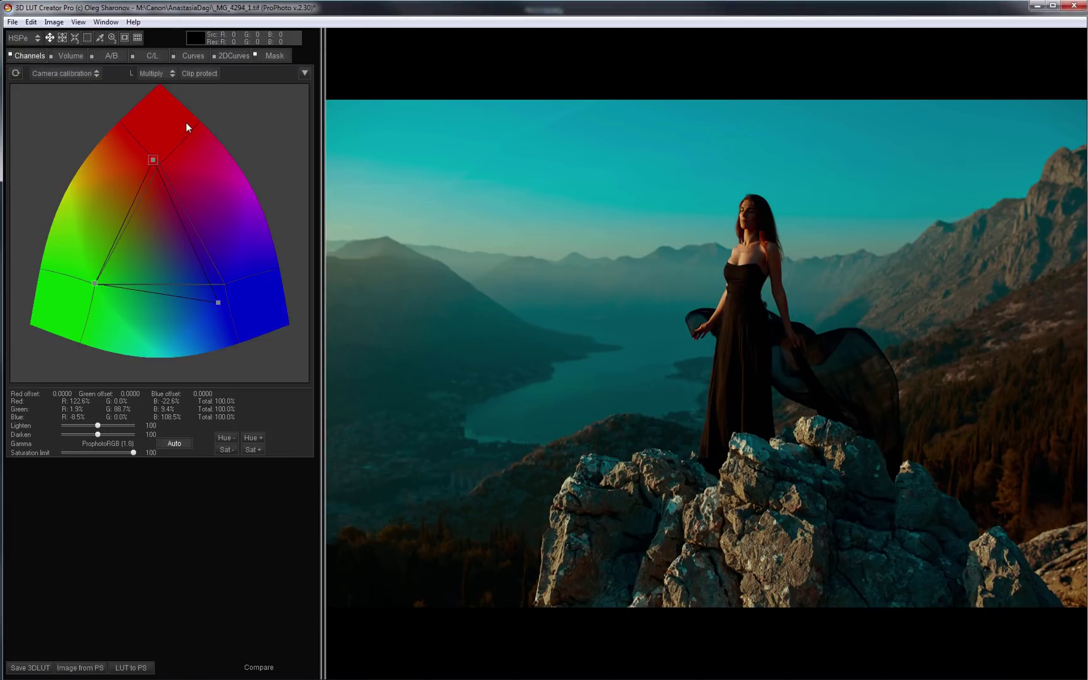
left_click_drag(184, 122, 194, 236)
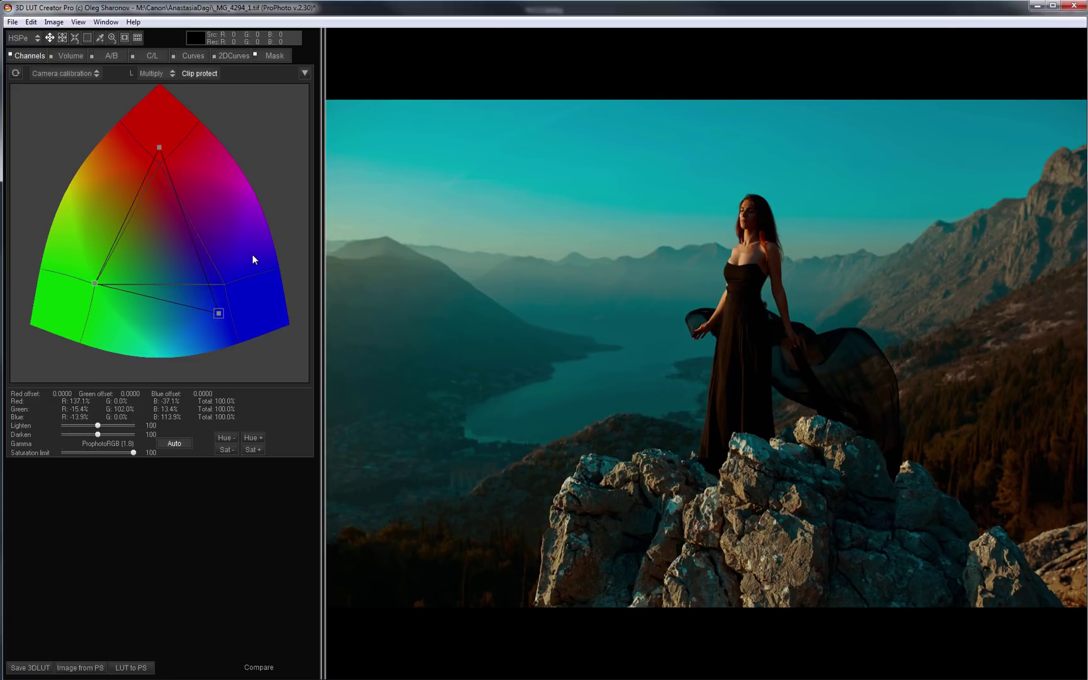
key("ctrl+z")
key("ctrl+y")
key("ctrl+z")
left_click(275, 56)
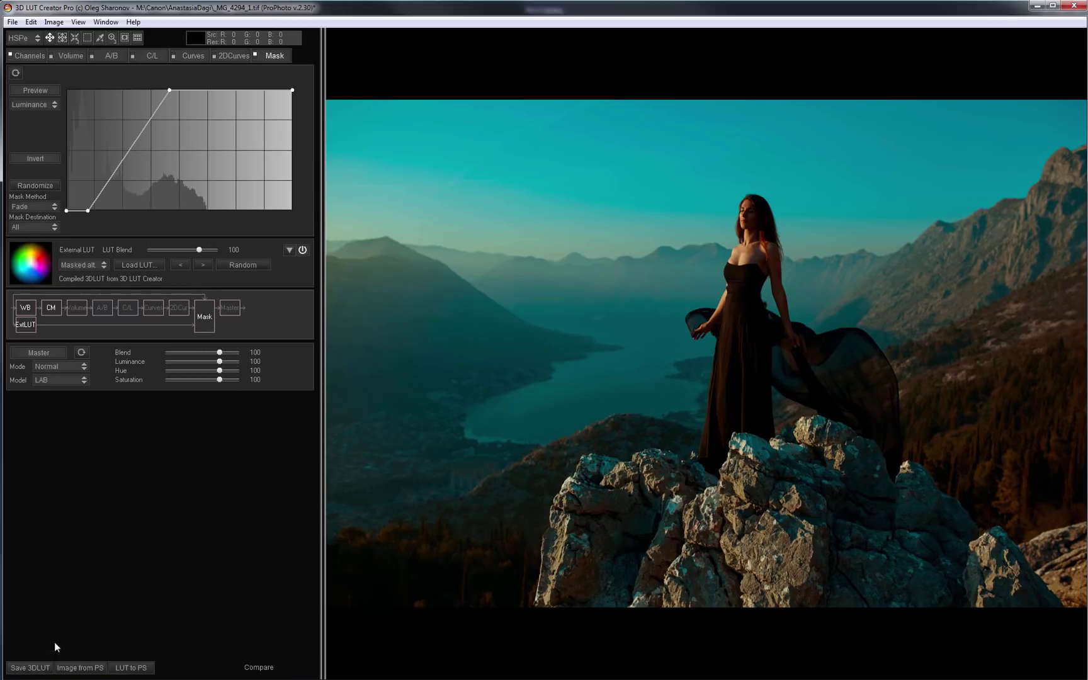
Start saving the look with ICC Profile (*.icc) as the file type.
left_click(29, 668)
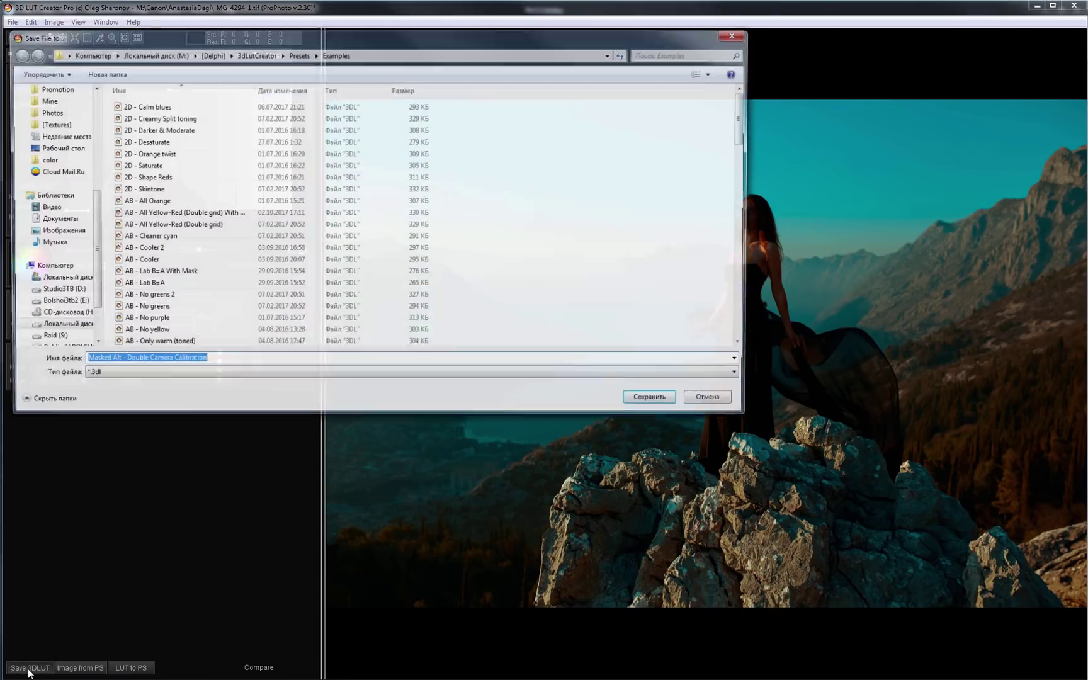
left_click(114, 376)
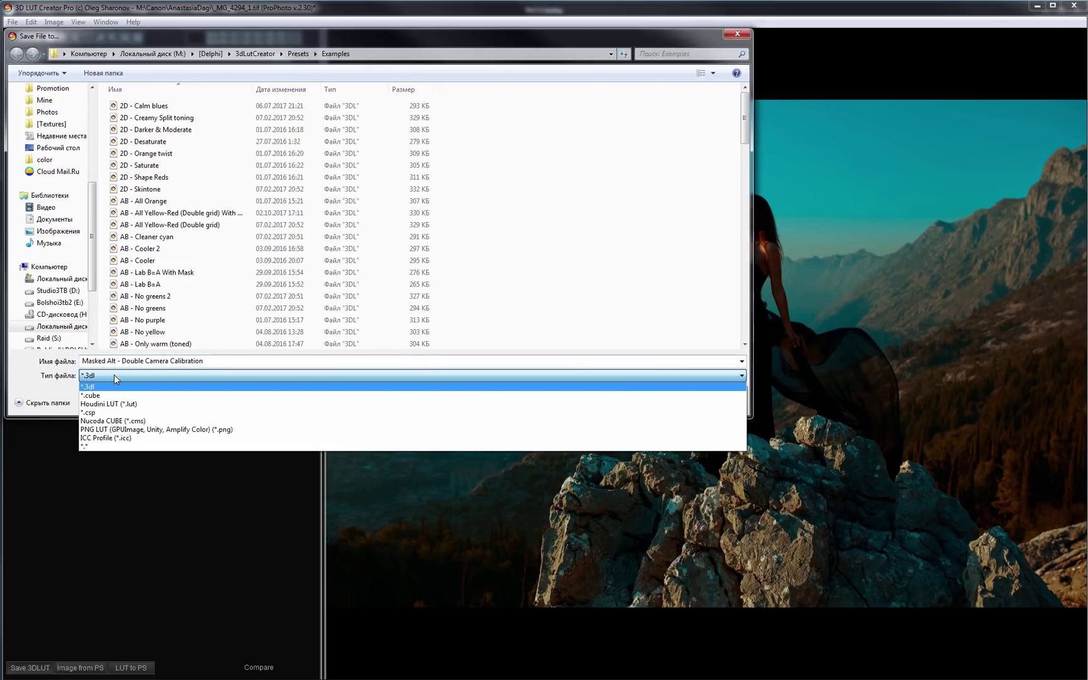
left_click(112, 439)
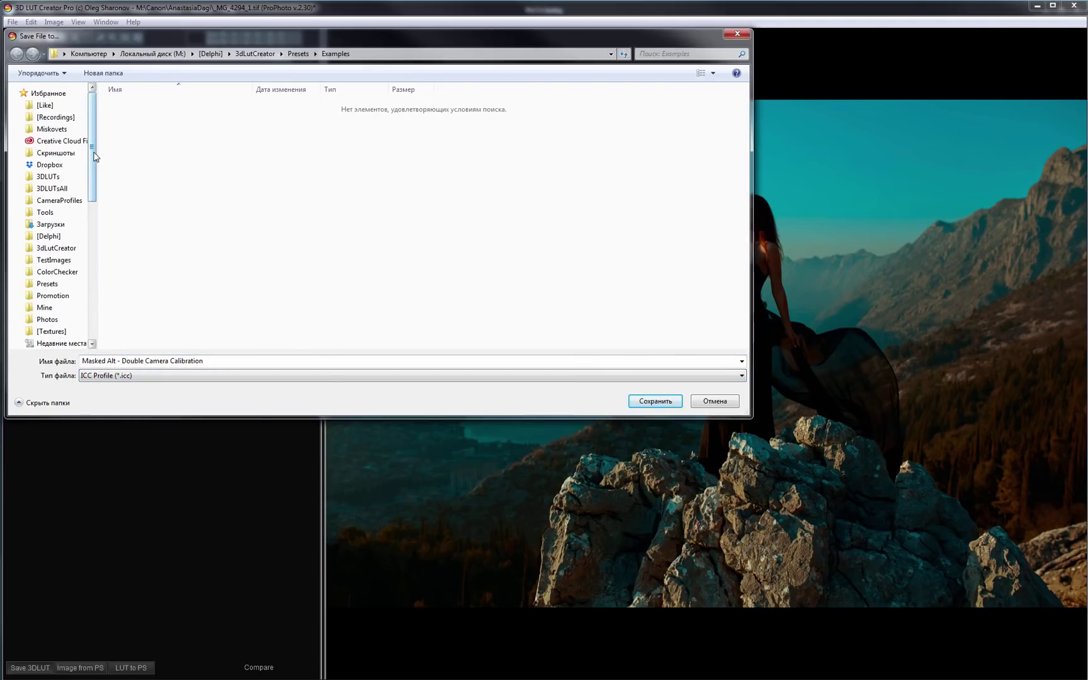
Browse to the C:\Windows\System32\spool\drivers\color folder.
scroll(82, 182, "down", 7)
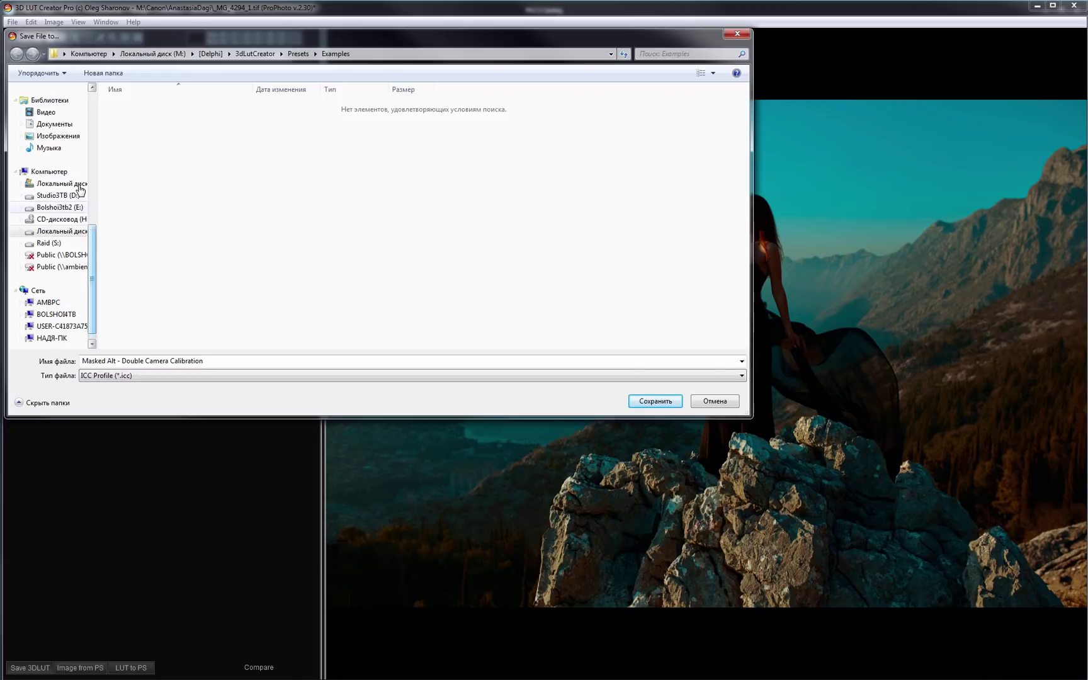
left_click(78, 186)
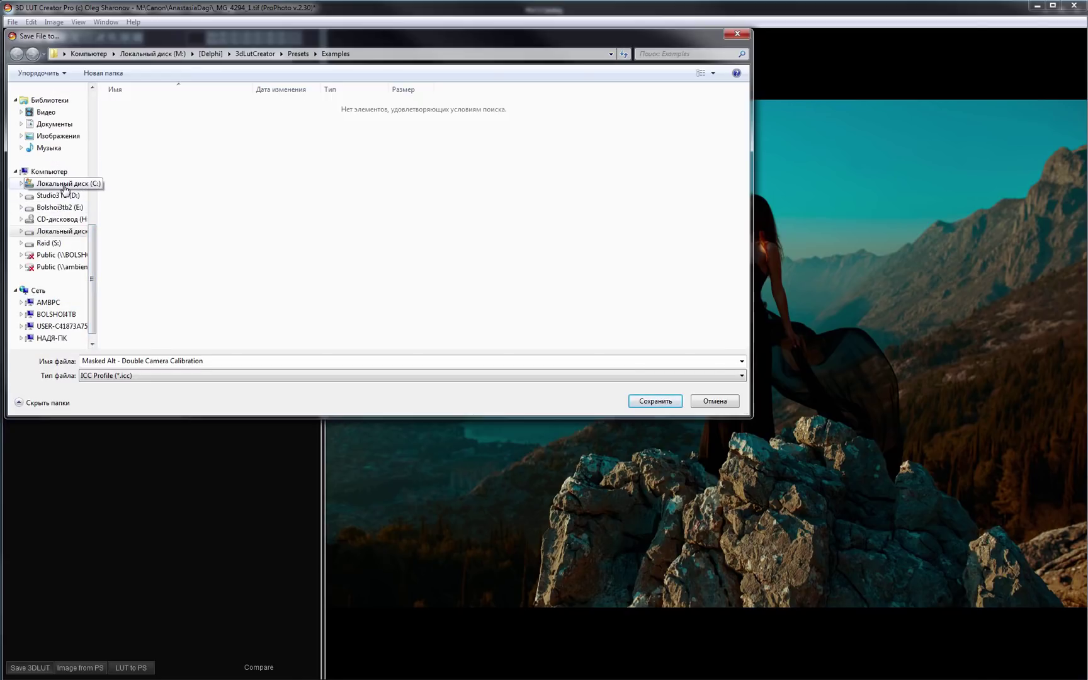
double_click(142, 190)
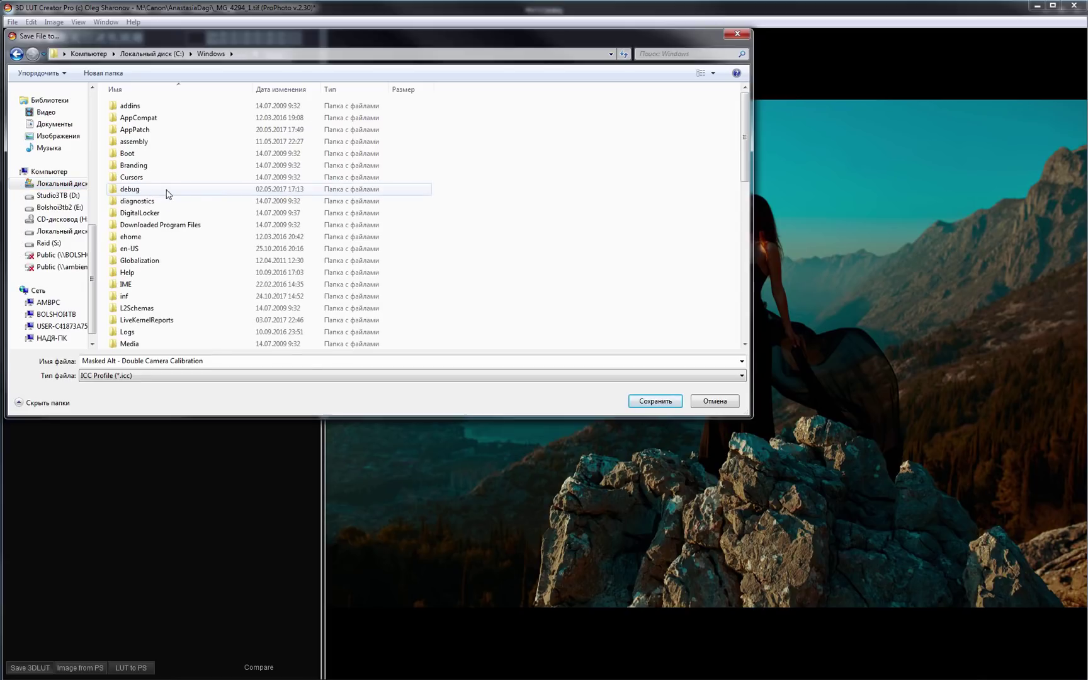
scroll(171, 254, "down", 4)
scroll(171, 254, "down", 8)
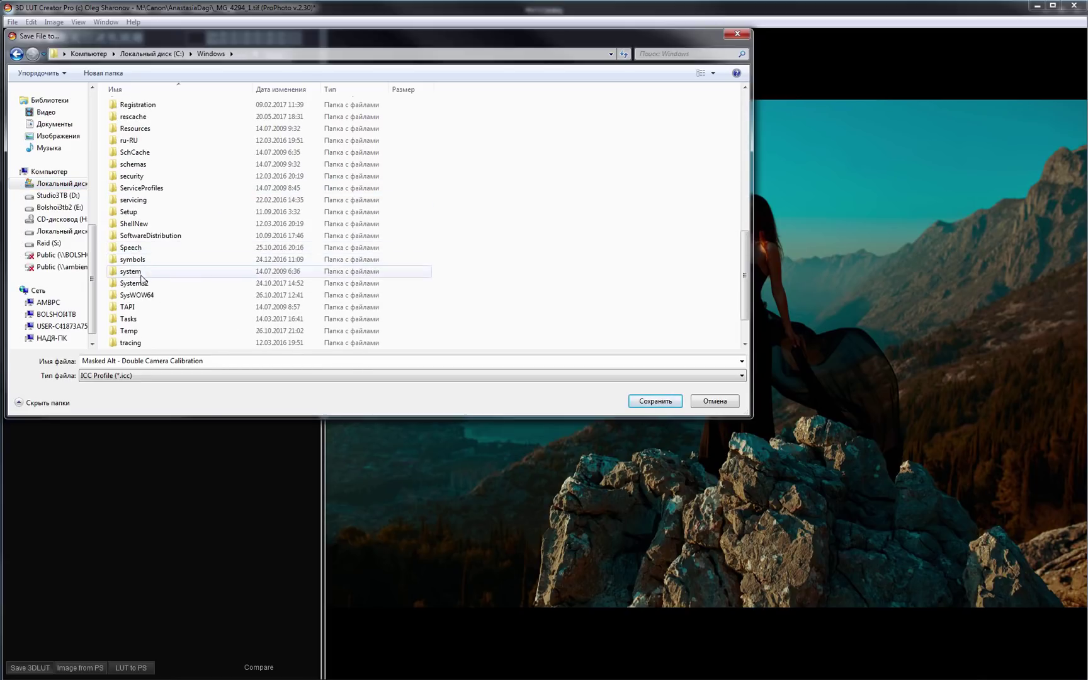
double_click(143, 284)
scroll(144, 316, "down", 10)
scroll(142, 302, "down", 2)
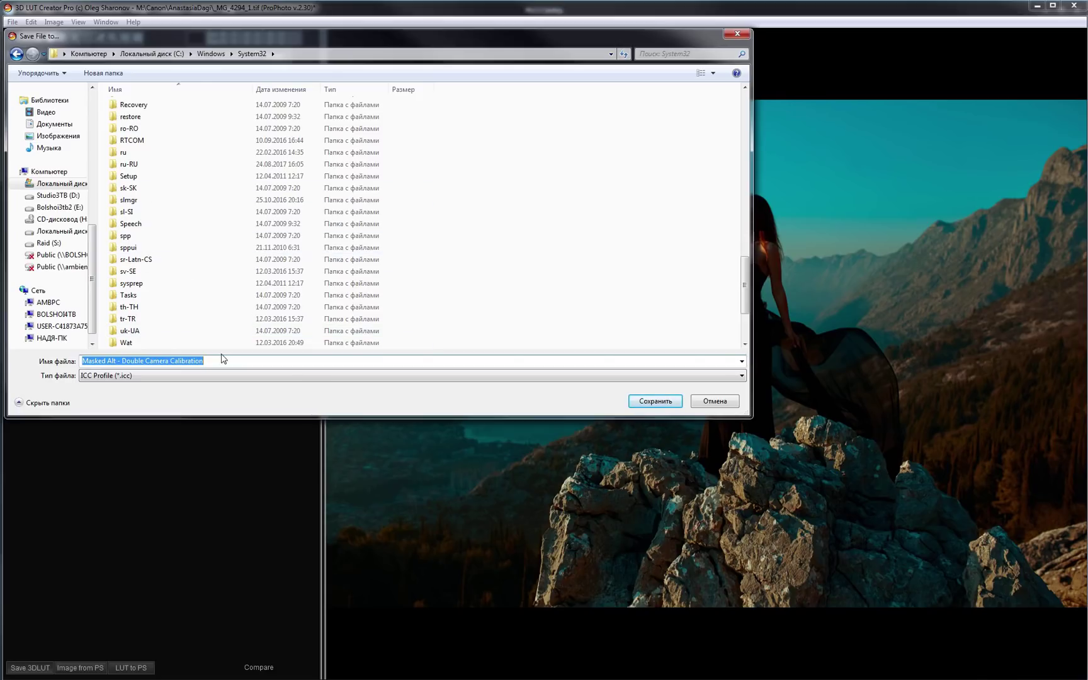
type("spool")
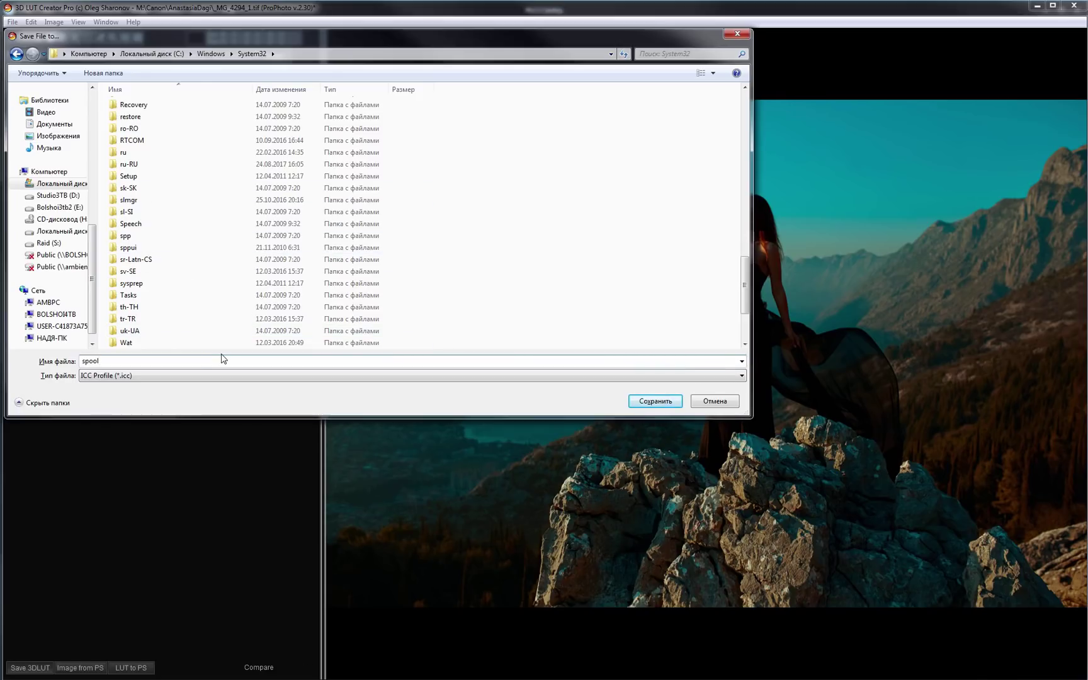
key("Return")
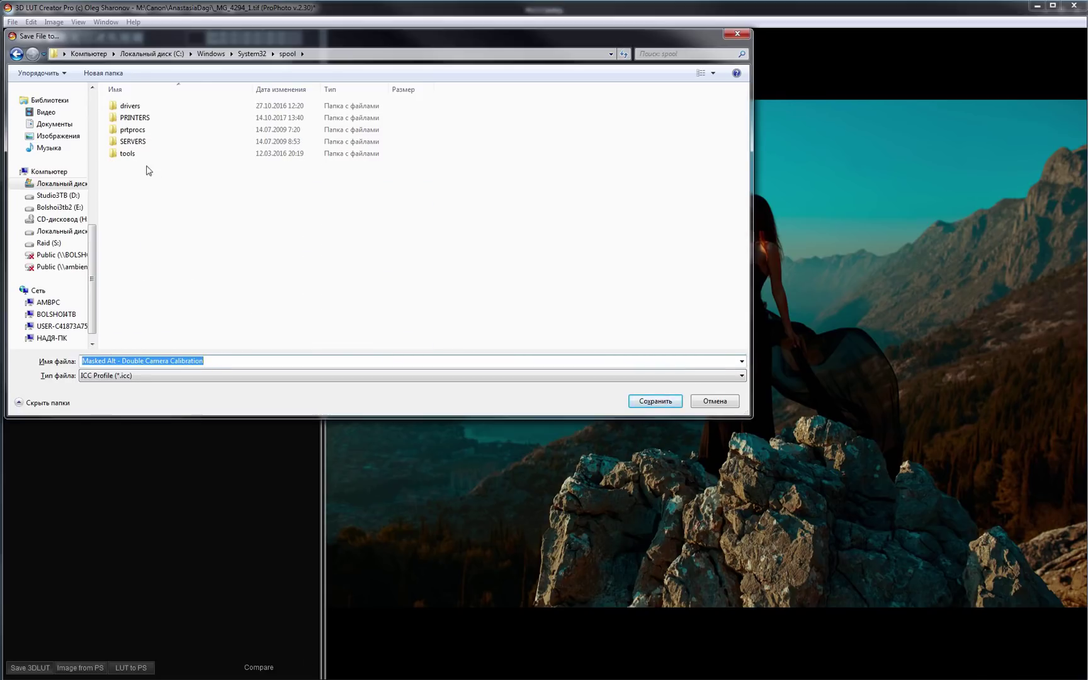
double_click(127, 106)
left_click(127, 107)
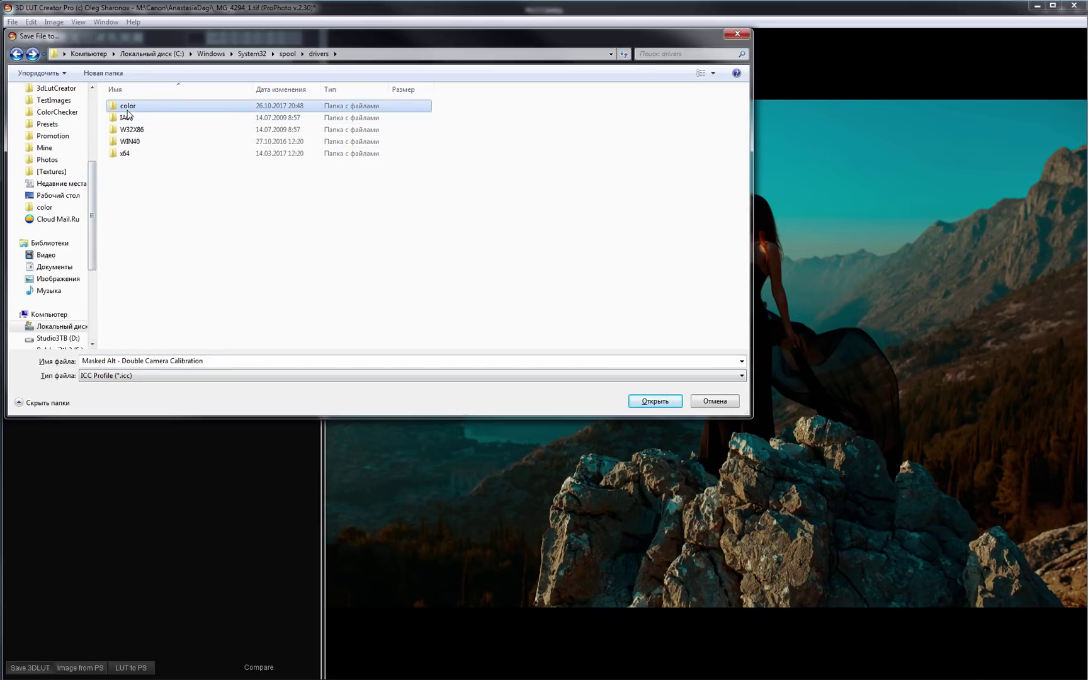
left_click_drag(127, 111, 48, 214)
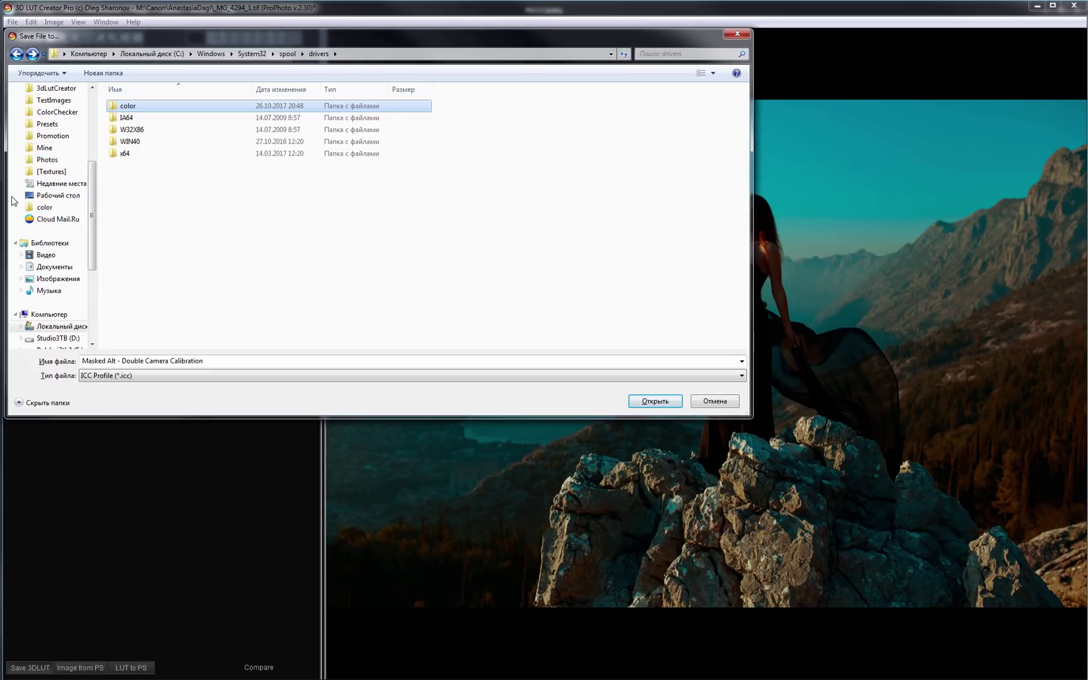
left_click(48, 213)
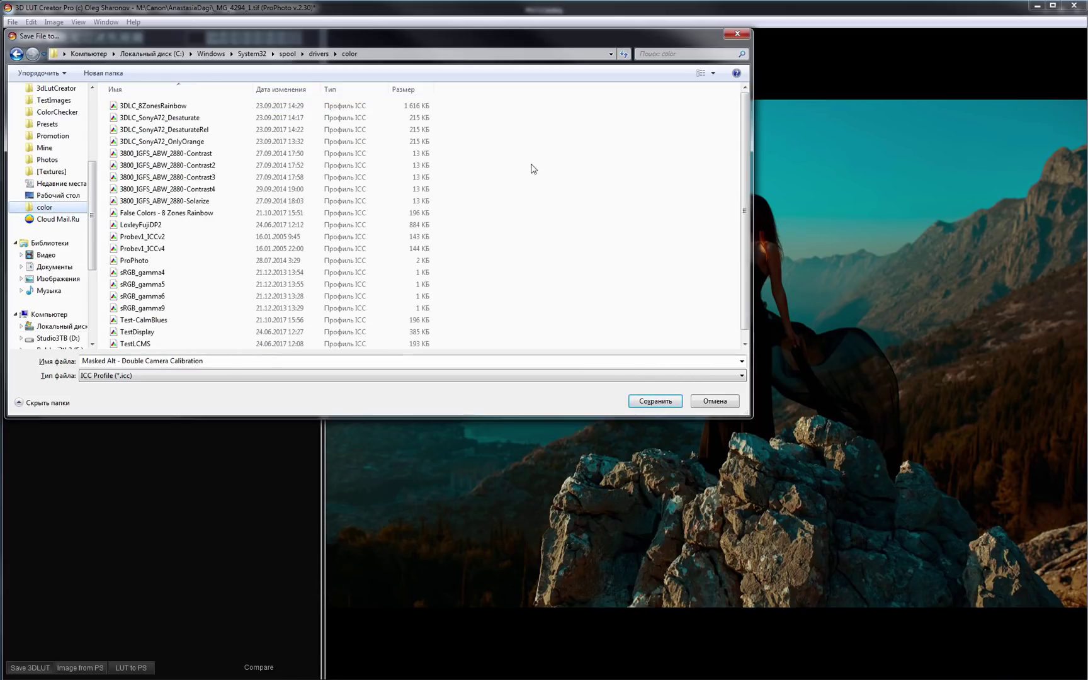
Prefix the file name with 5D2 and save the profile.
scroll(555, 167, "down", 1)
scroll(555, 168, "up", 1)
left_click(238, 361)
left_click(239, 362)
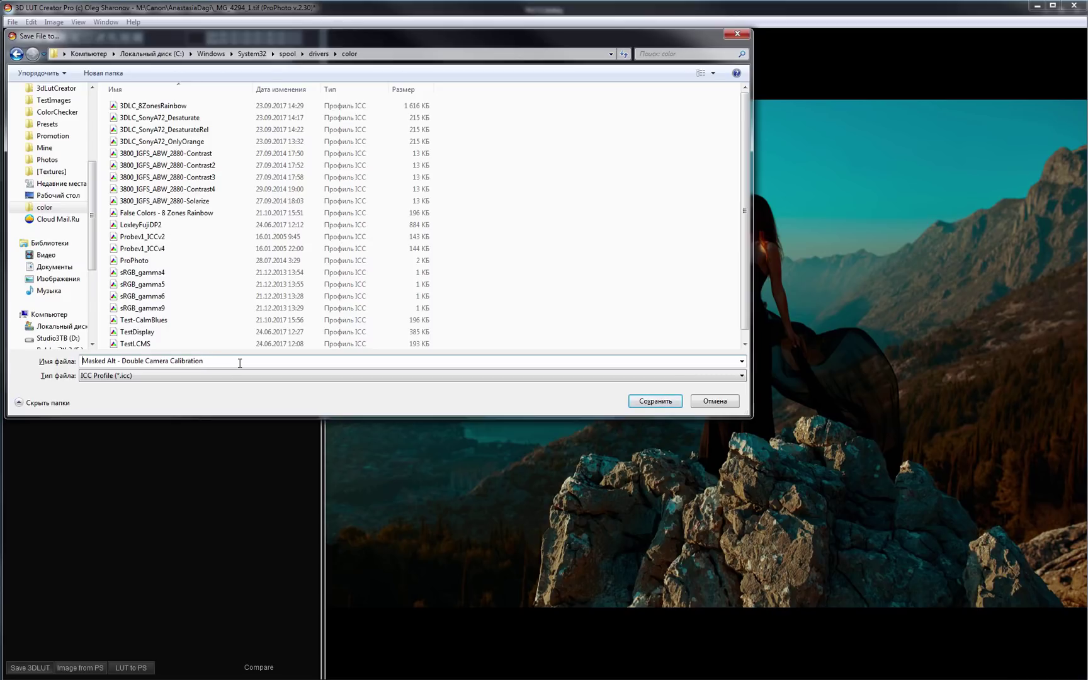
key("Home")
type("5D2")
left_click(656, 401)
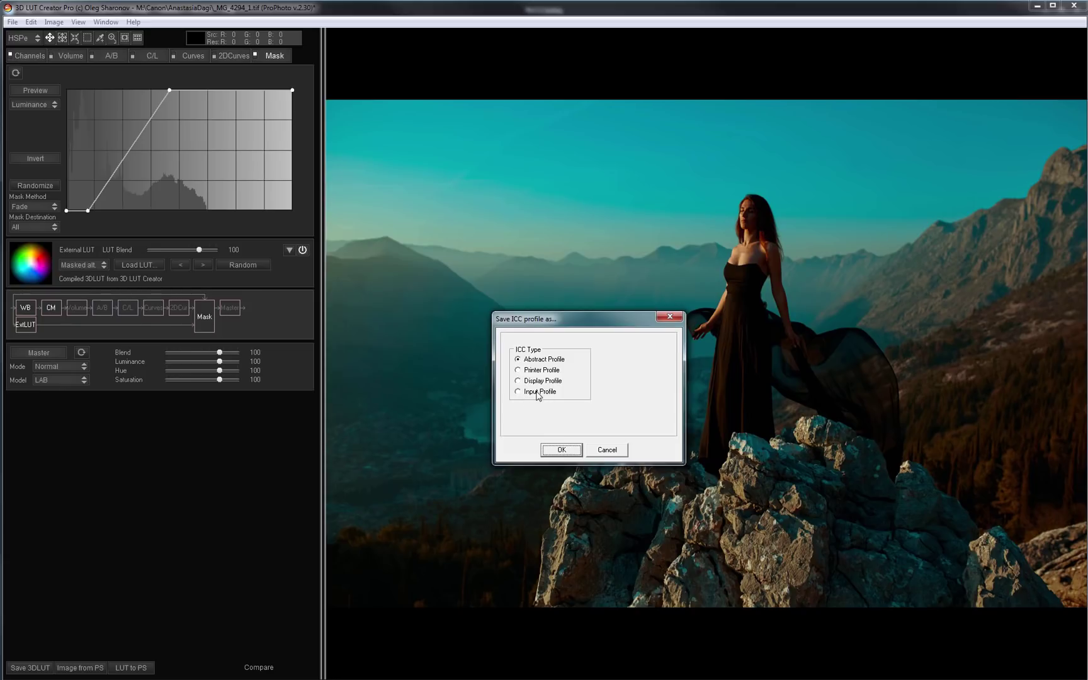
Choose Input Profile, tick Base on profile, and browse to Capture One 10's DSLR profiles.
left_click(529, 392)
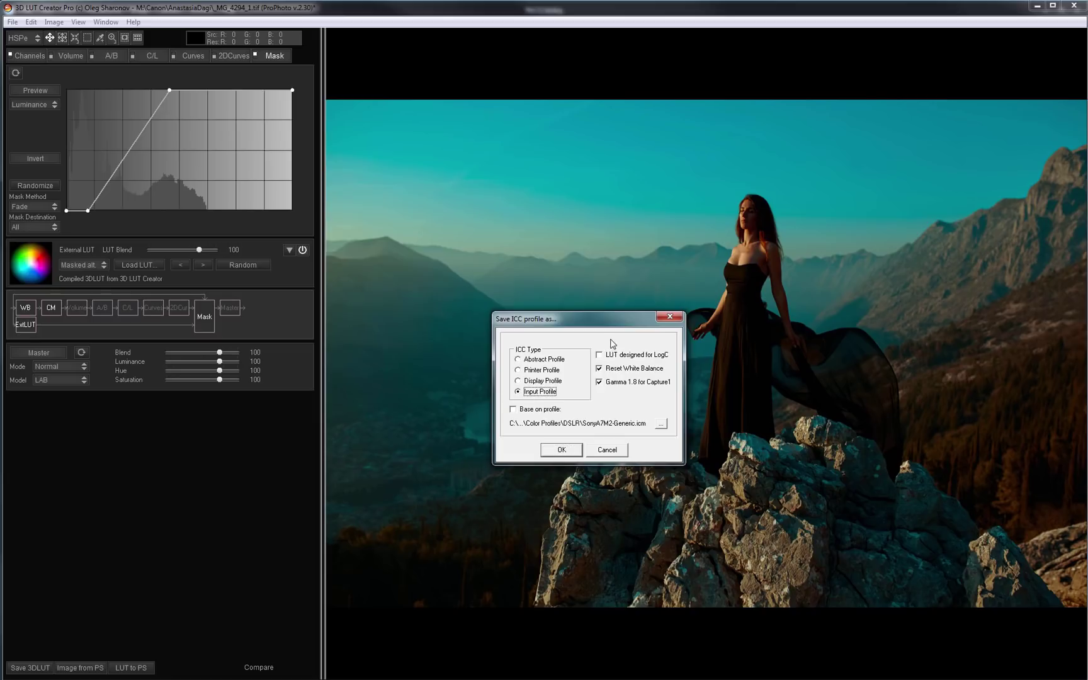
left_click(513, 410)
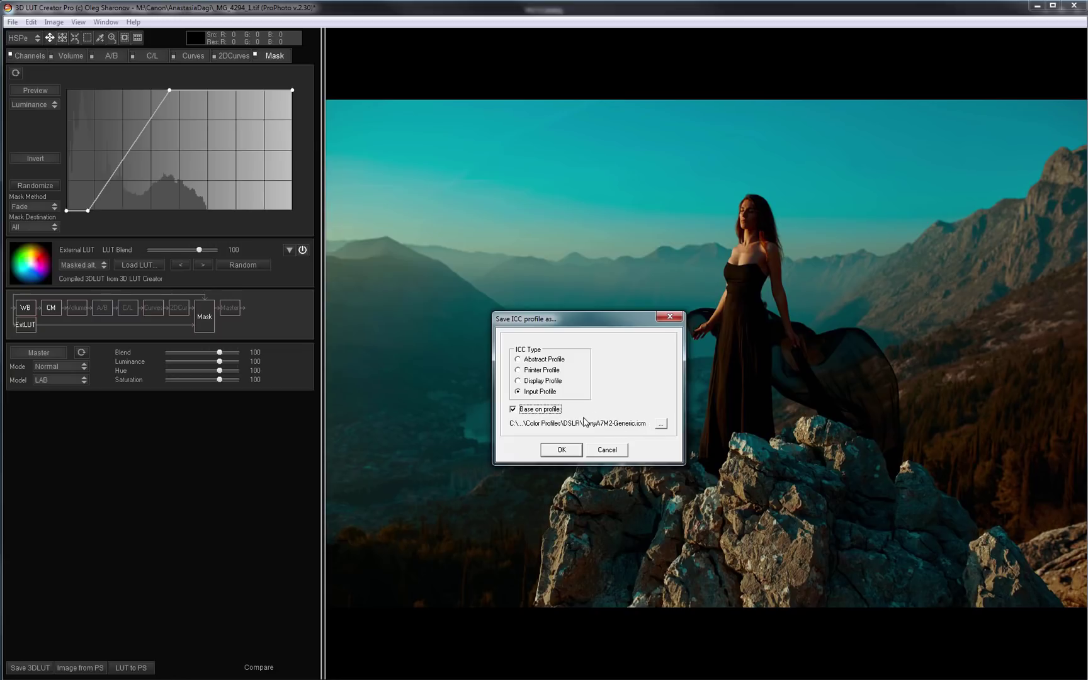
left_click(660, 424)
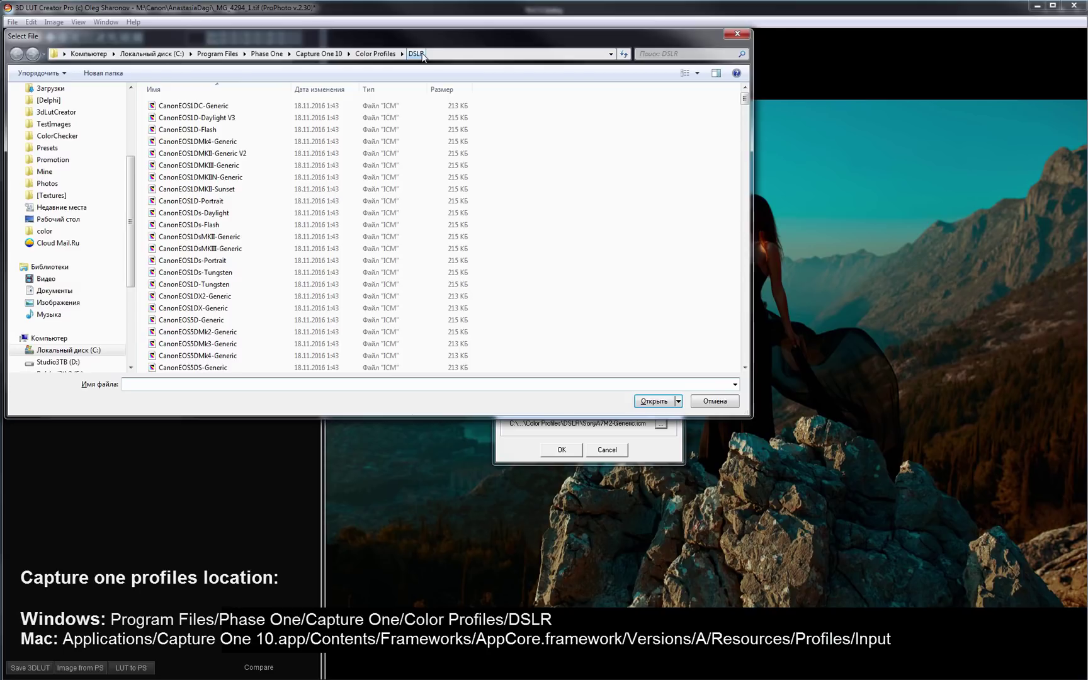
Pick CanonEOS5DMk2-Generic.icm as the base profile and confirm the ICC save.
scroll(193, 275, "down", 2)
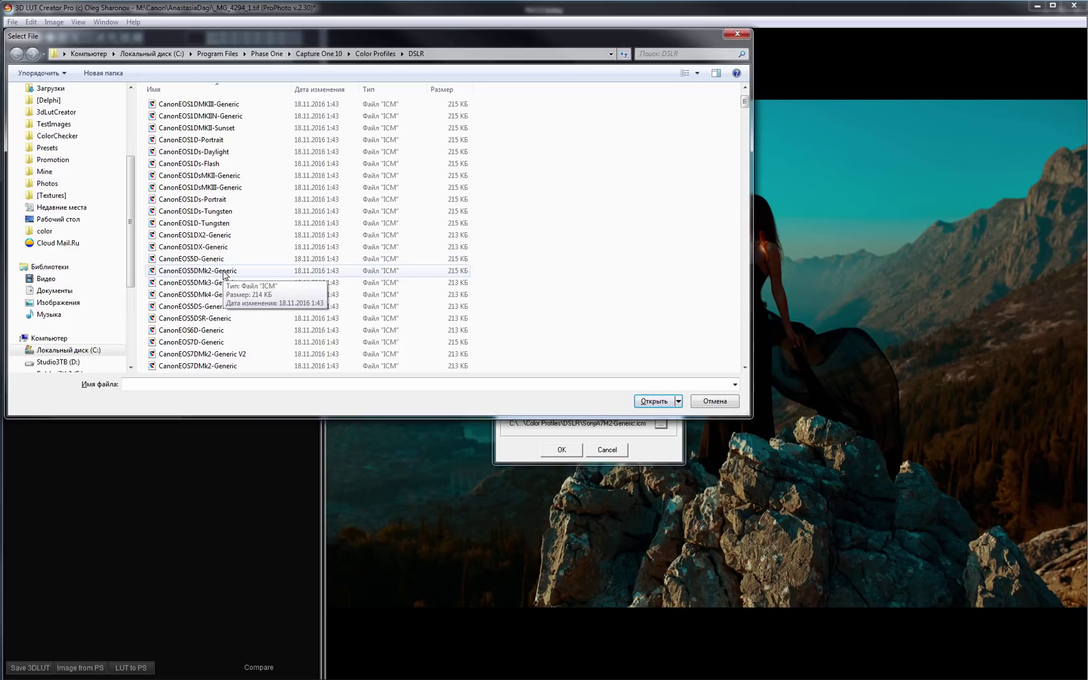
left_click(223, 275)
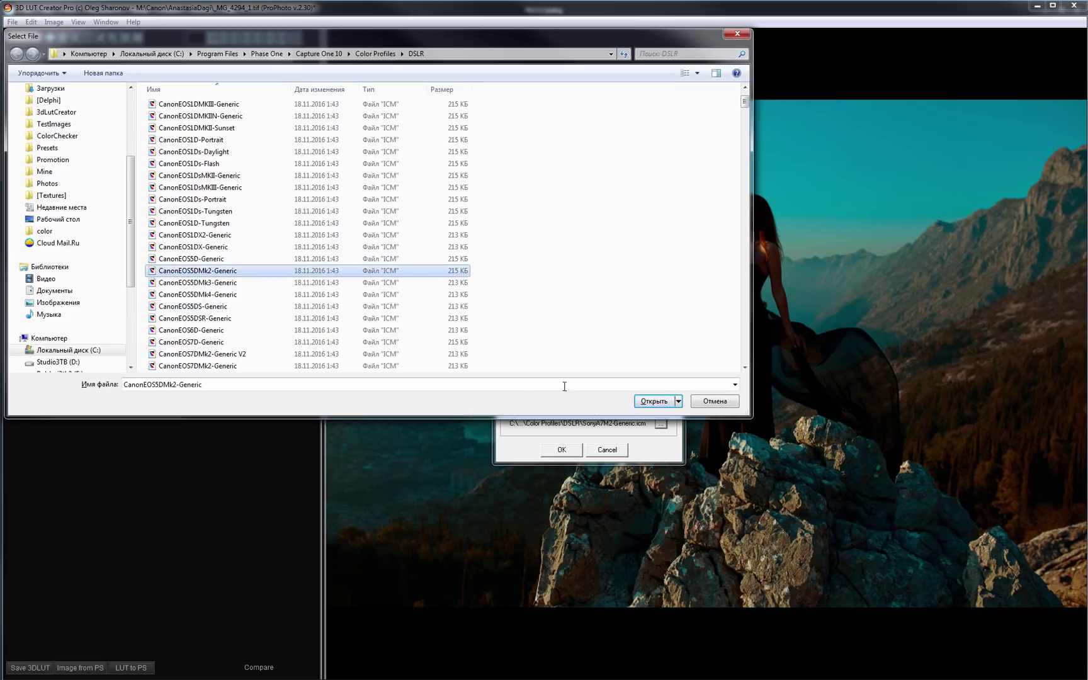
left_click(663, 403)
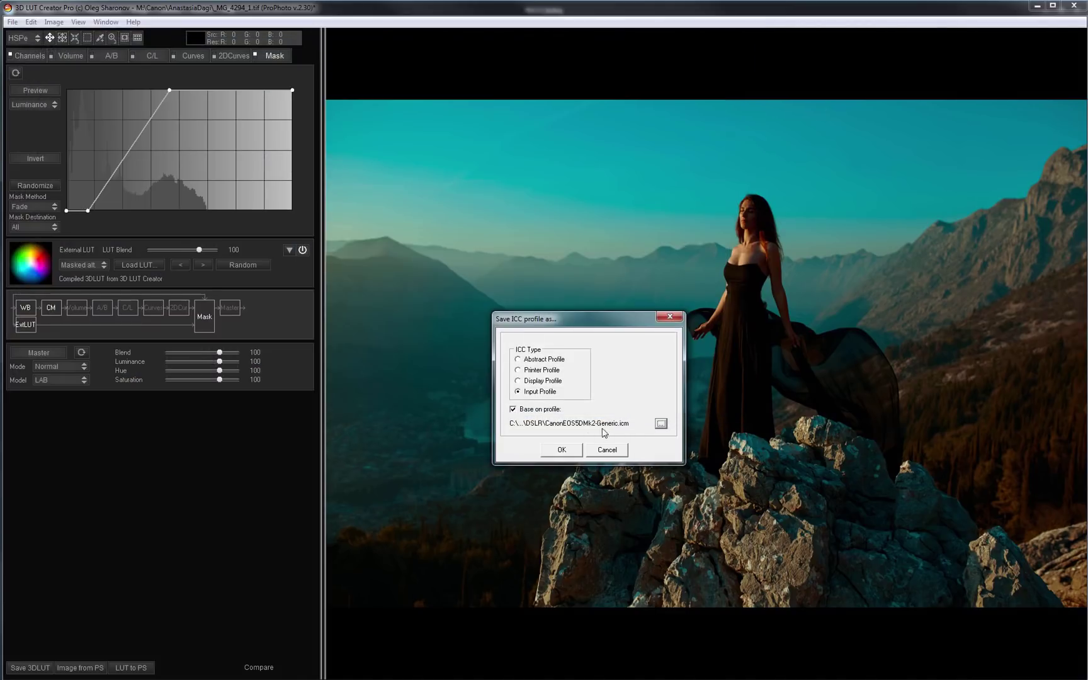
Finish the profile save, check Capture One's ICC profile list, then quit without catalog backup.
left_click(564, 450)
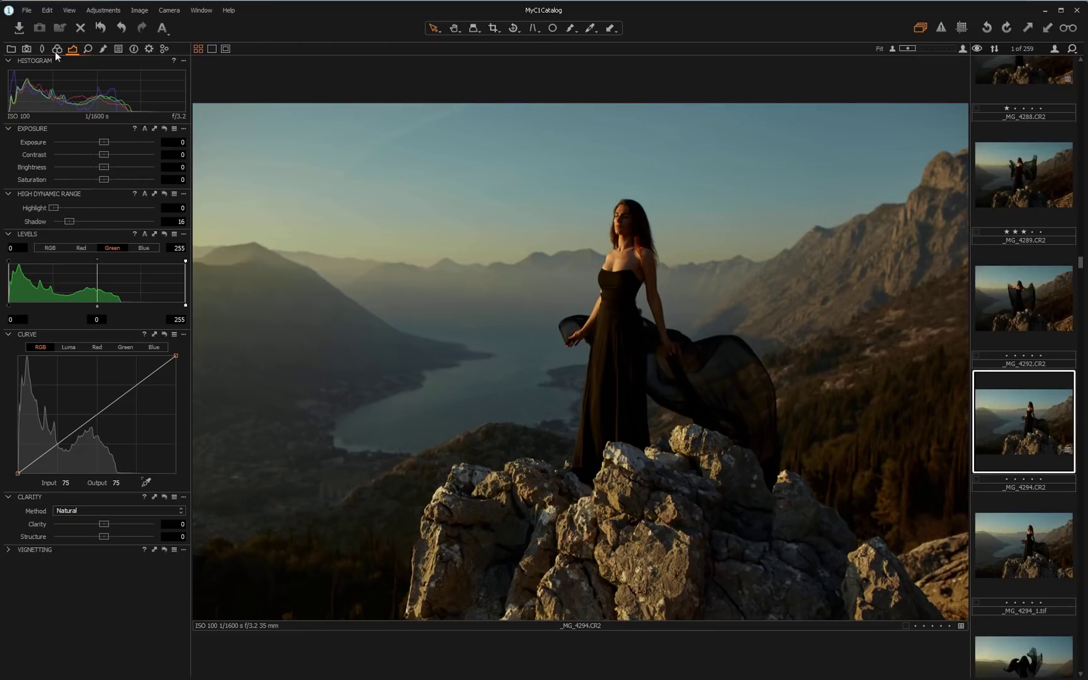
left_click(56, 48)
left_click(121, 143)
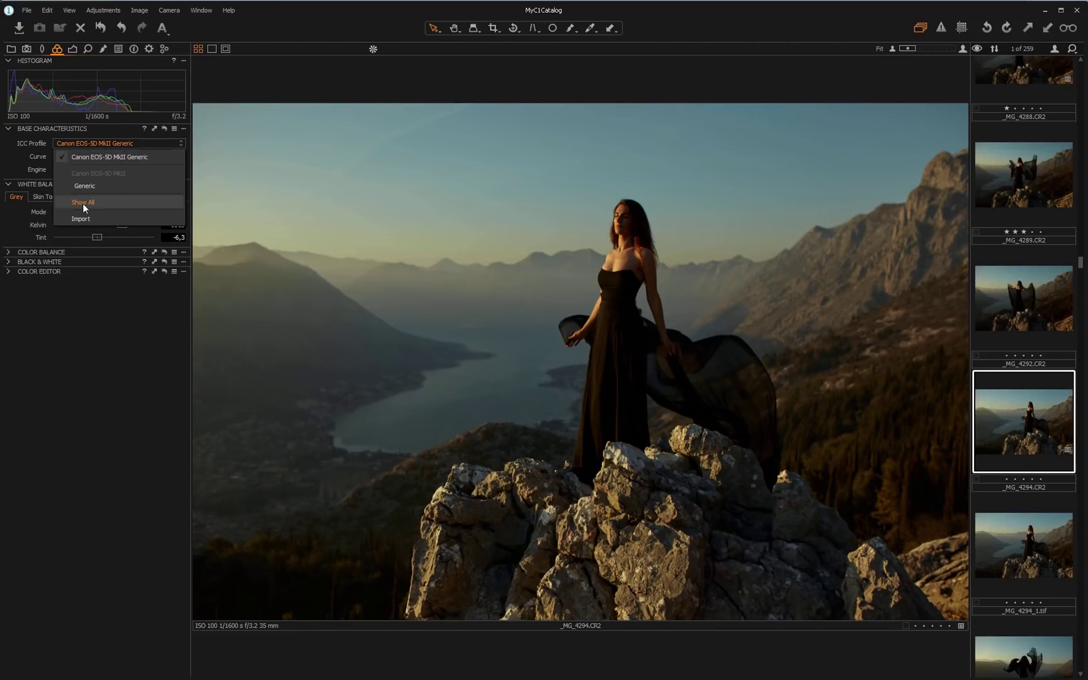
left_click(83, 202)
left_click(103, 142)
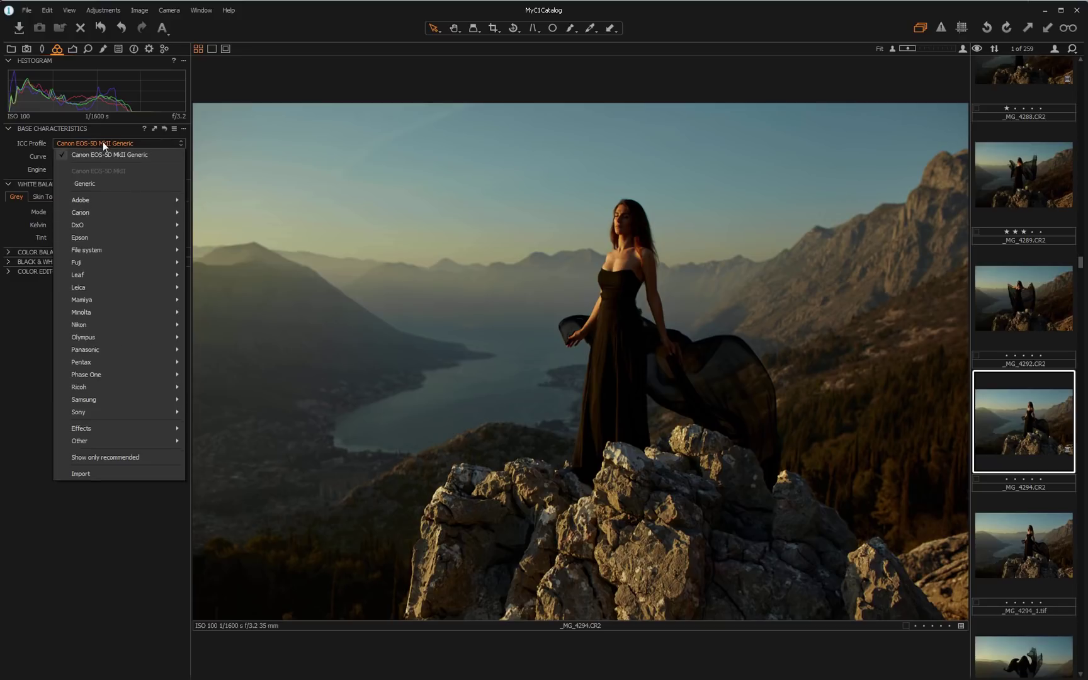
mouse_move(126, 442)
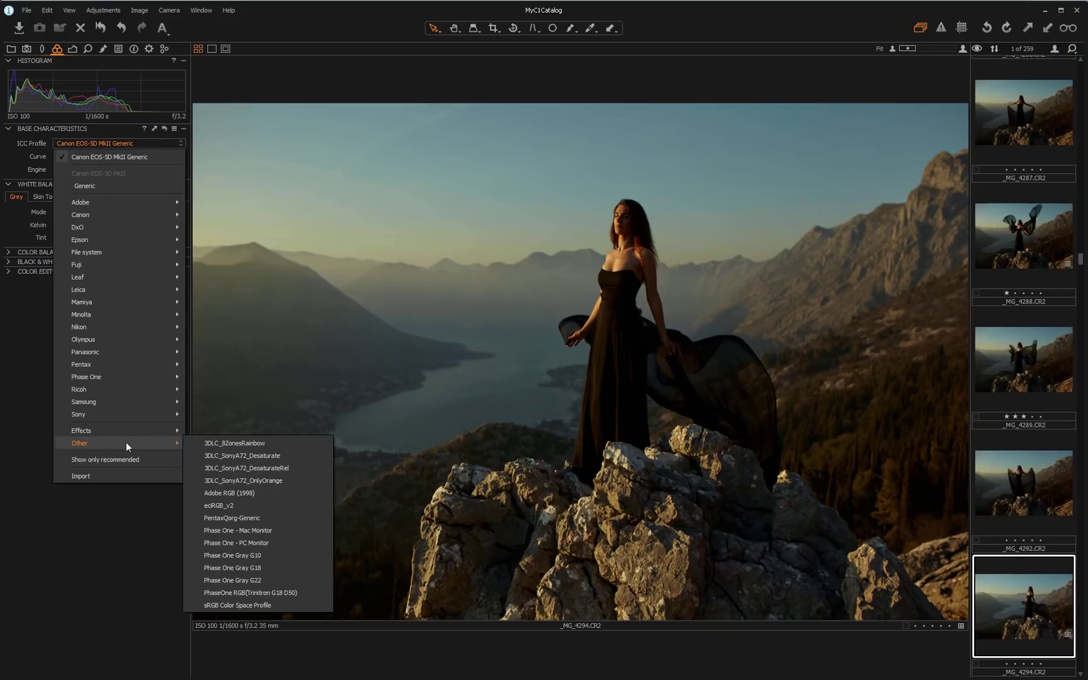
key("Escape")
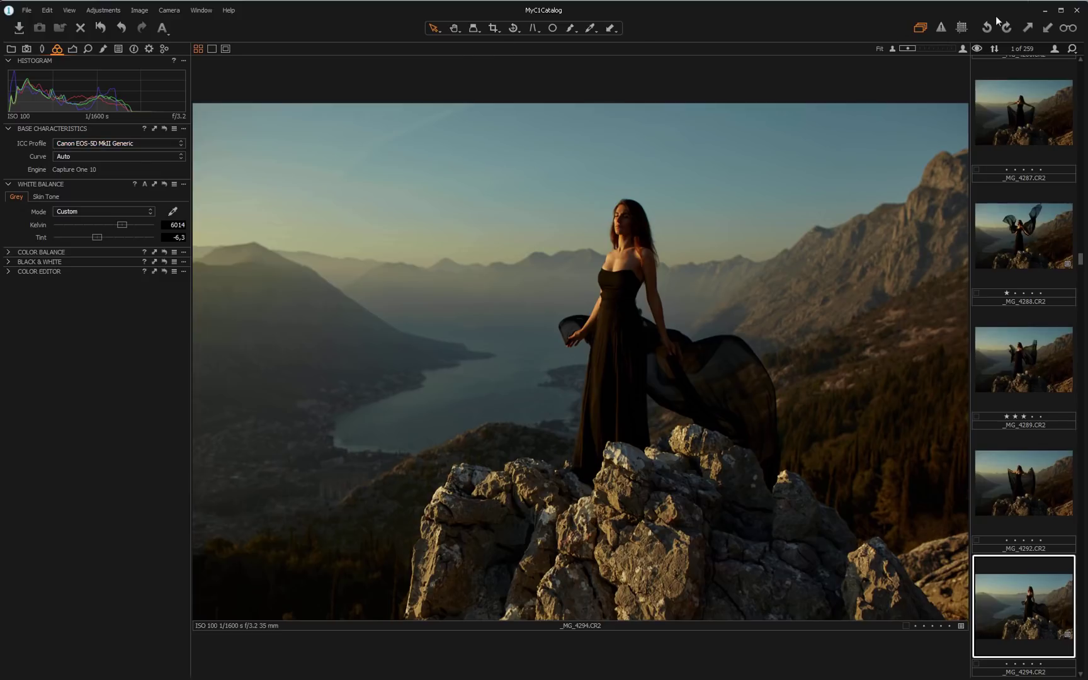
left_click(1072, 11)
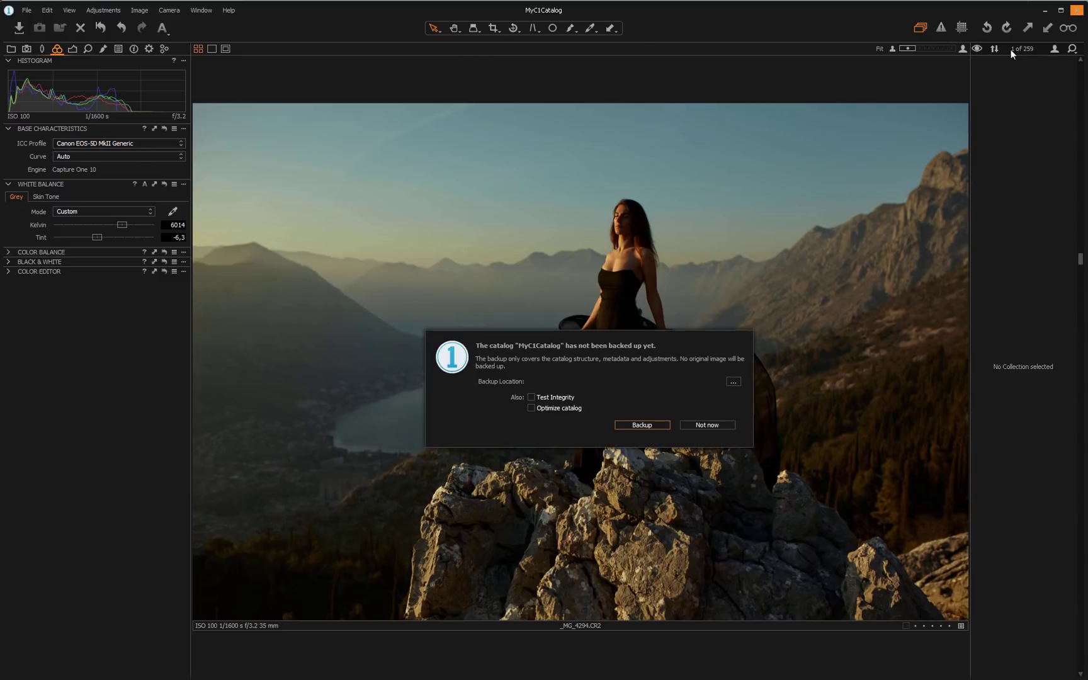
left_click(707, 425)
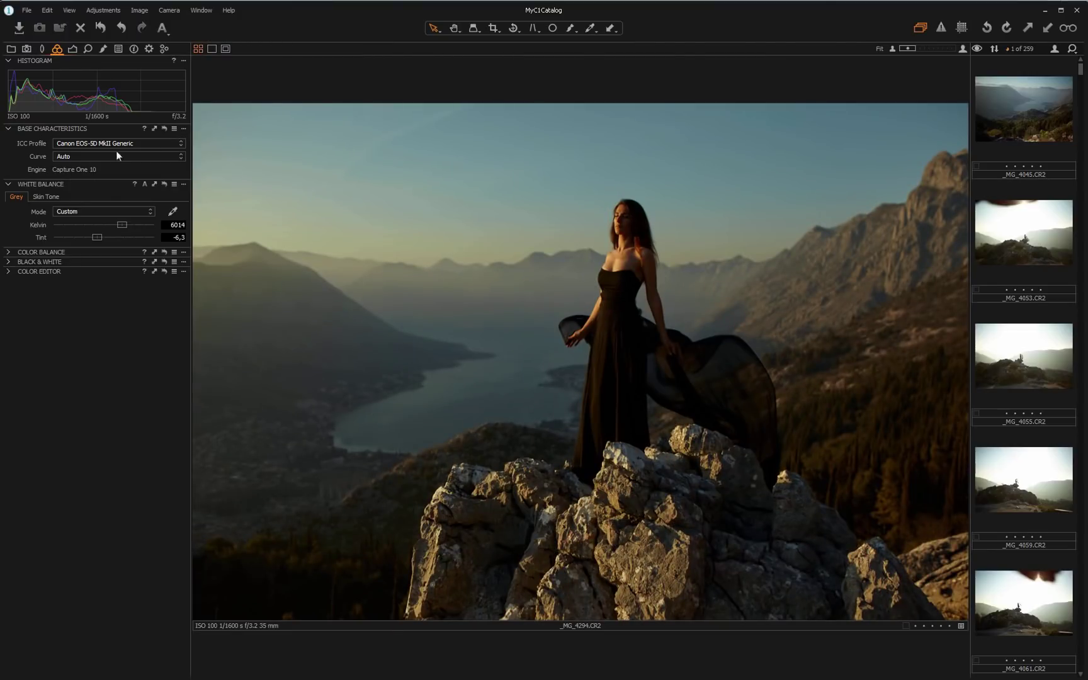
Apply ICC profile 5D2 Masked Alt - Double Camera Calibration from Show All > Other to _MG_4294.
left_click(96, 142)
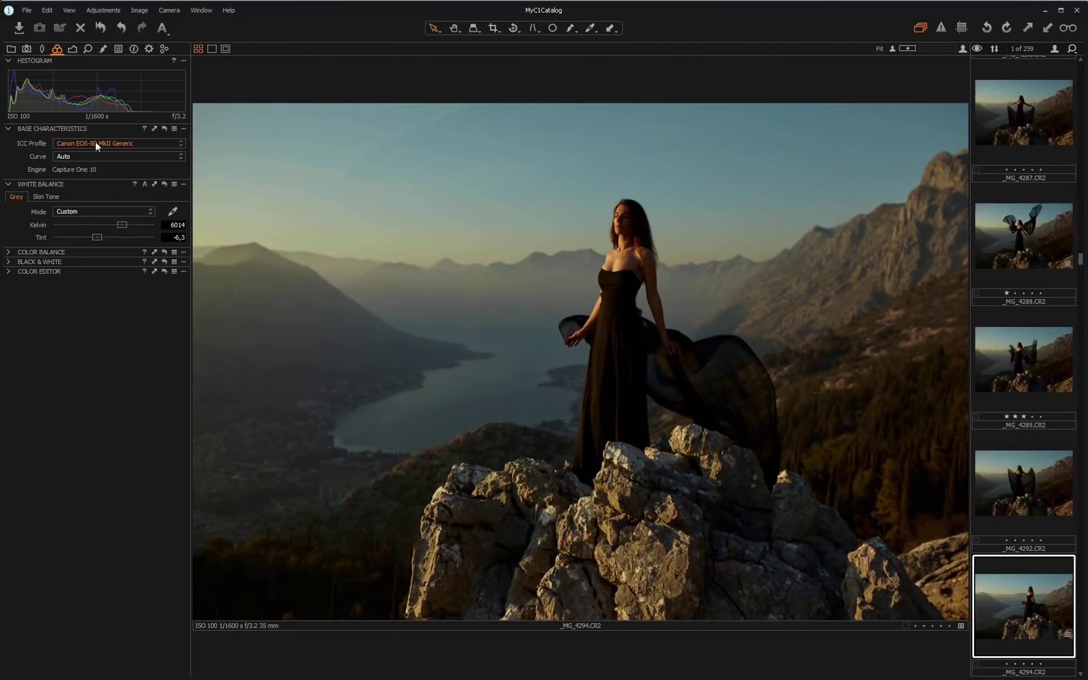
left_click(84, 203)
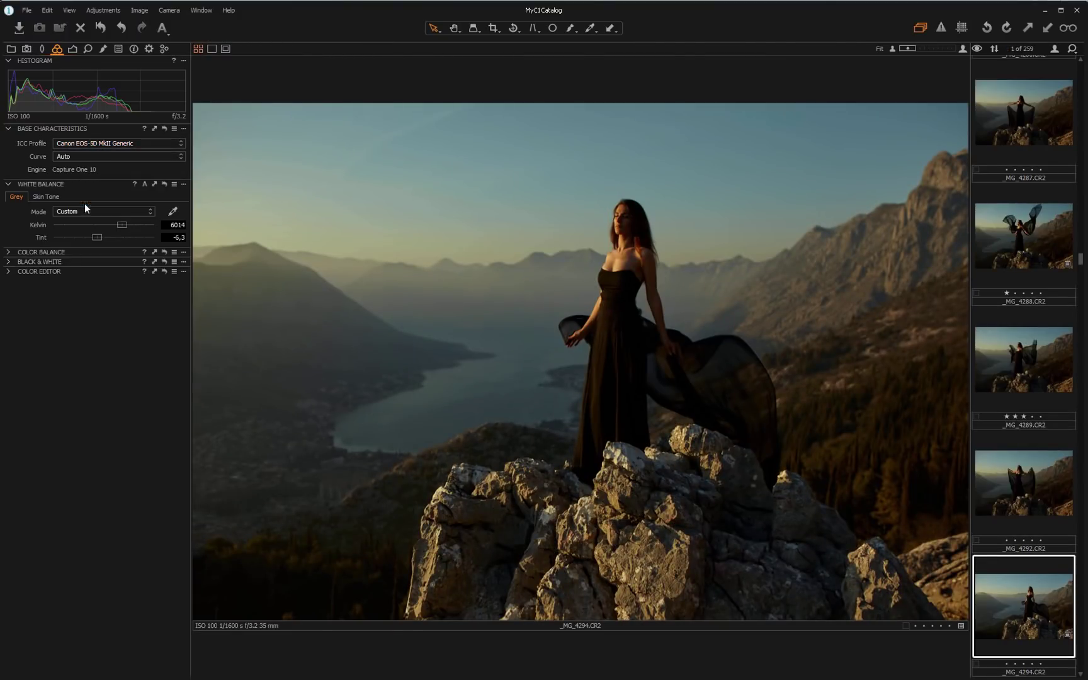
left_click(105, 141)
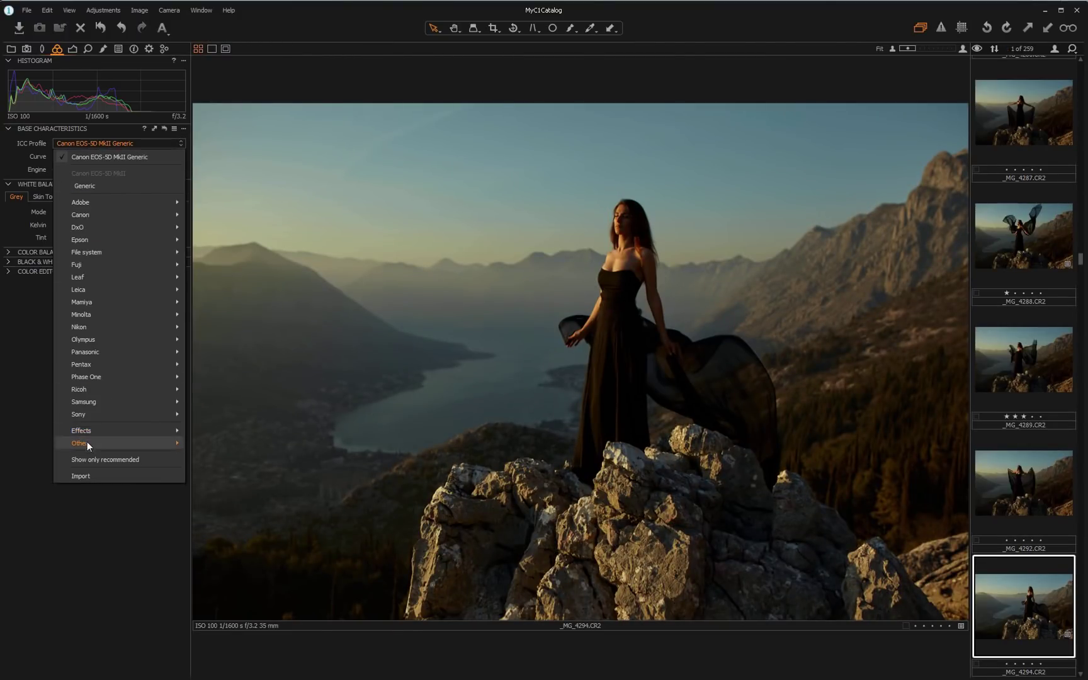
mouse_move(87, 443)
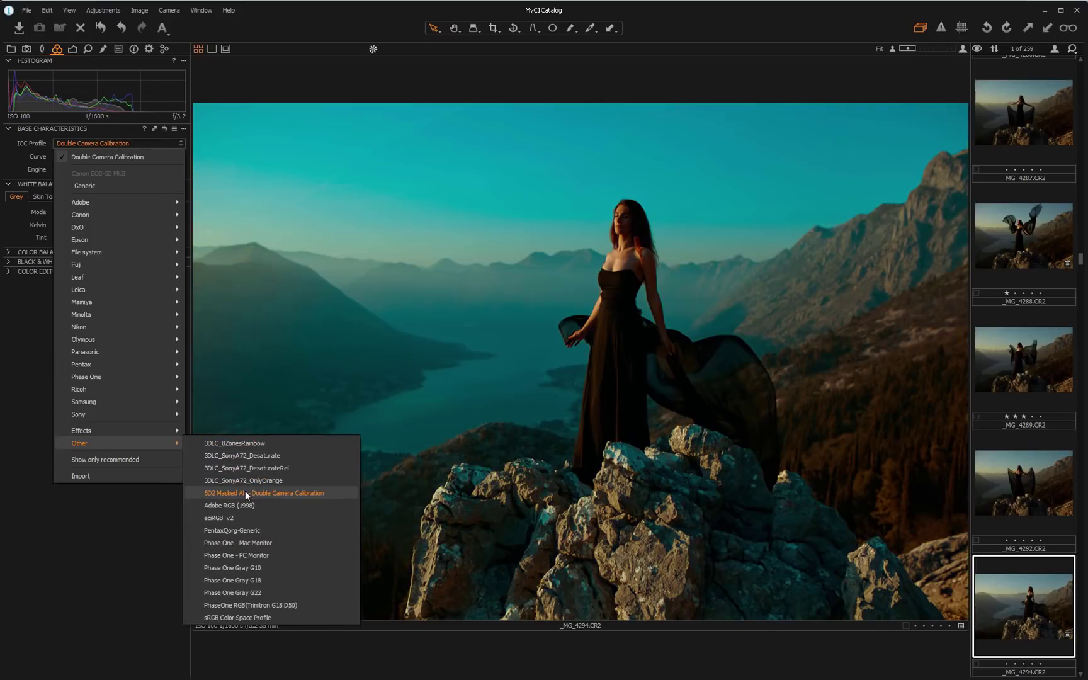
left_click(243, 493)
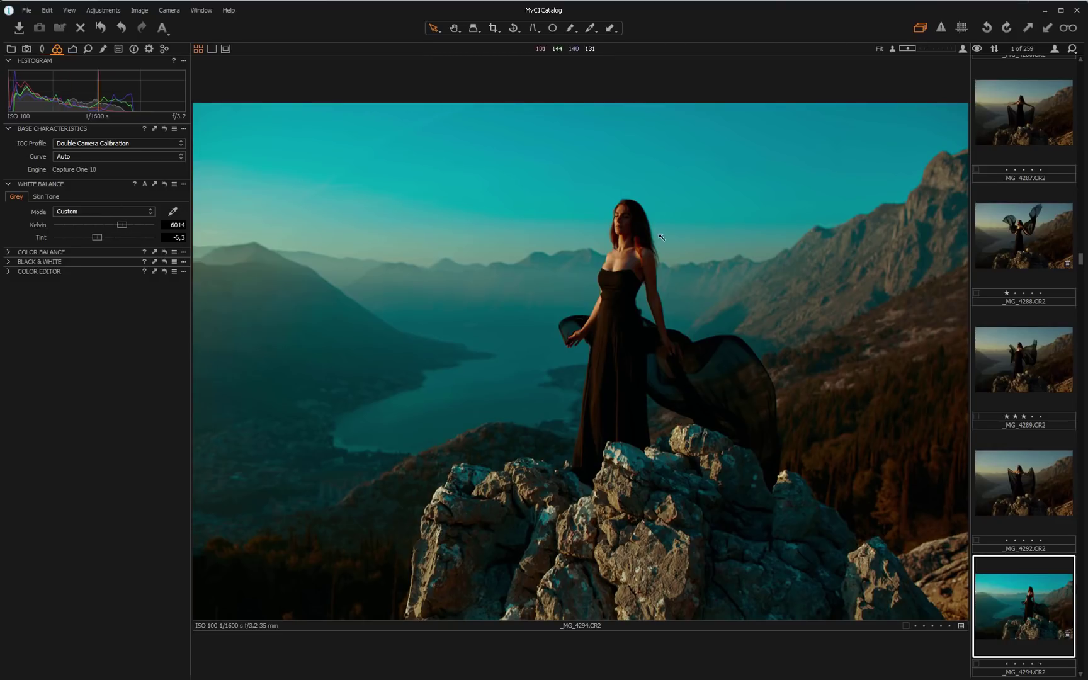
Warm the white balance to 6160 K and reduce the tint to -3.5.
left_click(124, 224)
left_click(103, 237)
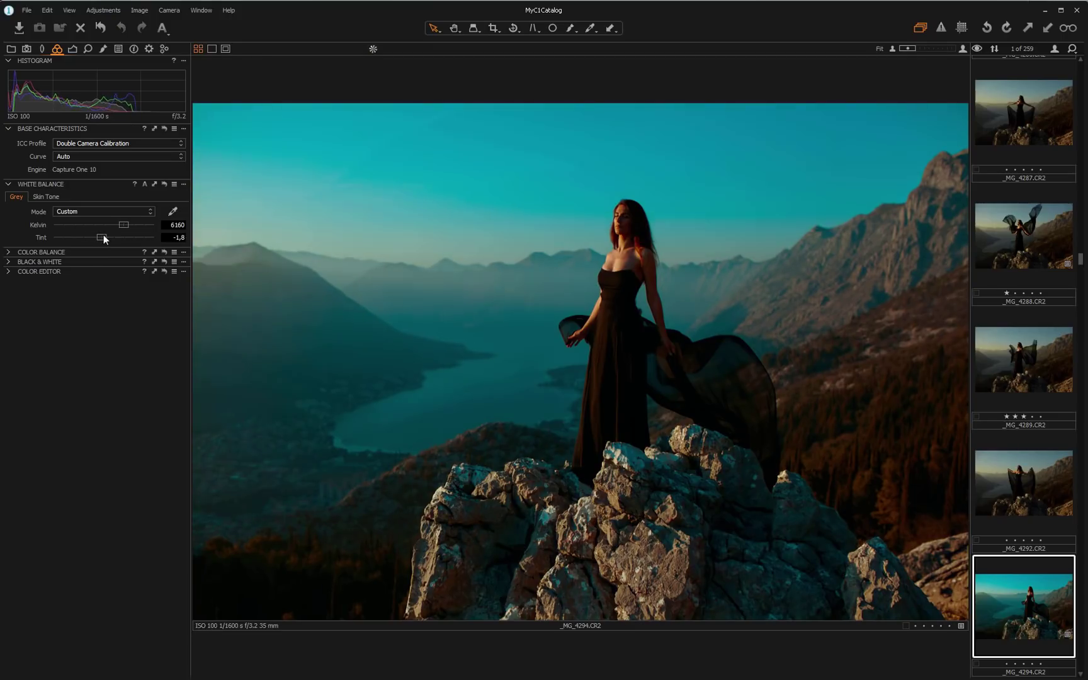
left_click_drag(102, 236, 102, 236)
Set HDR shadow recovery to 27.
left_click(74, 49)
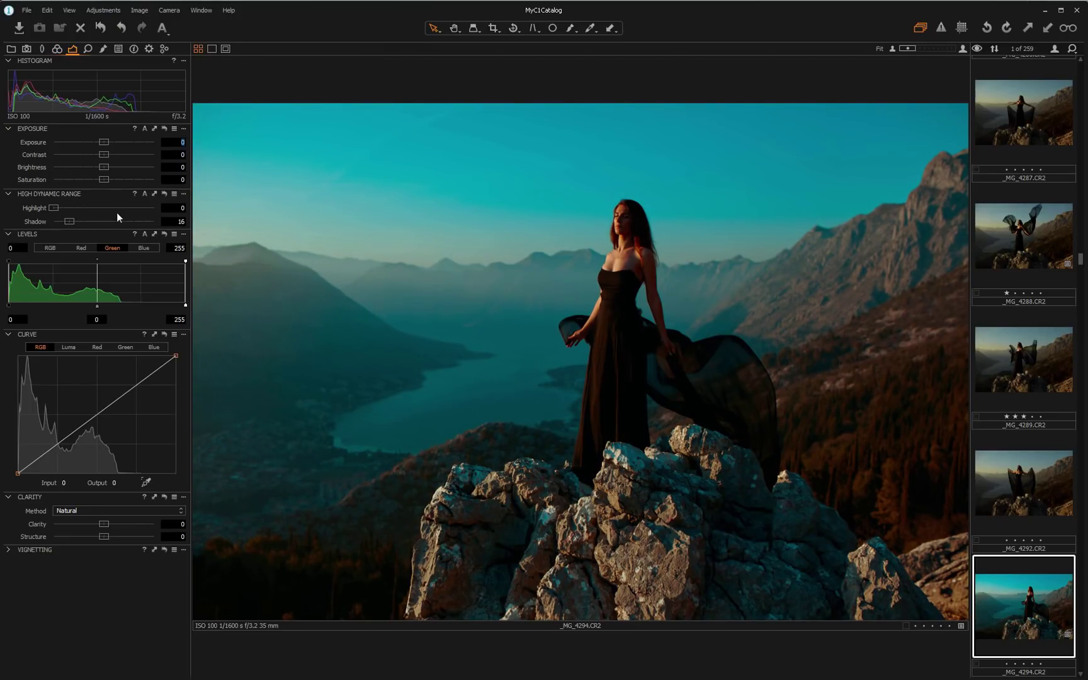
left_click_drag(73, 222, 92, 223)
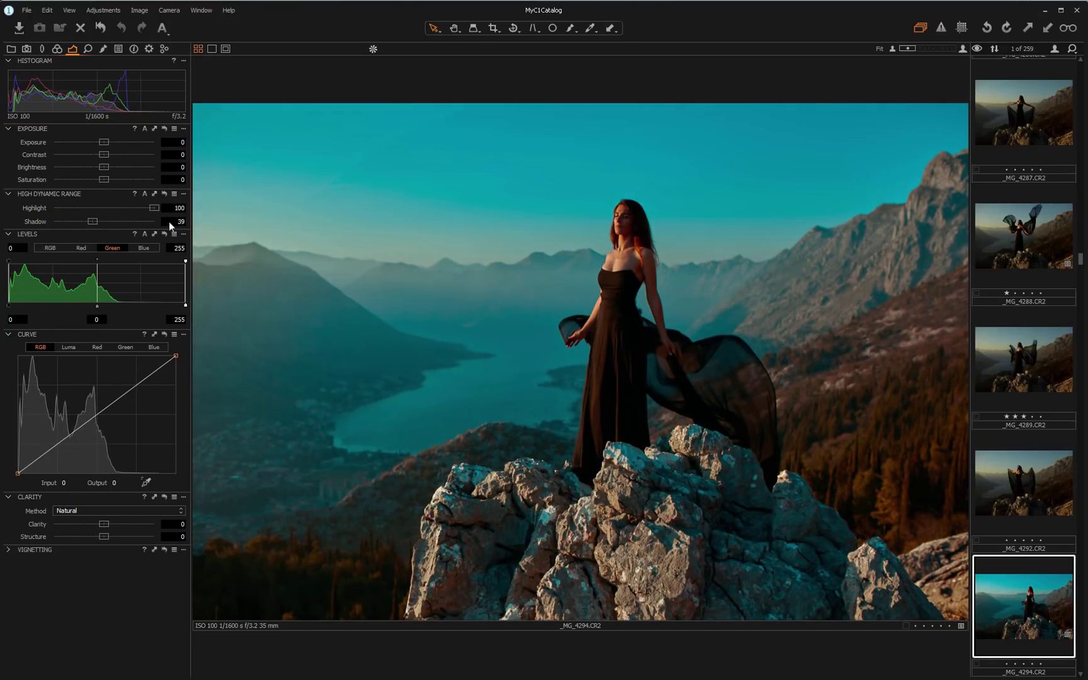
left_click_drag(93, 221, 81, 221)
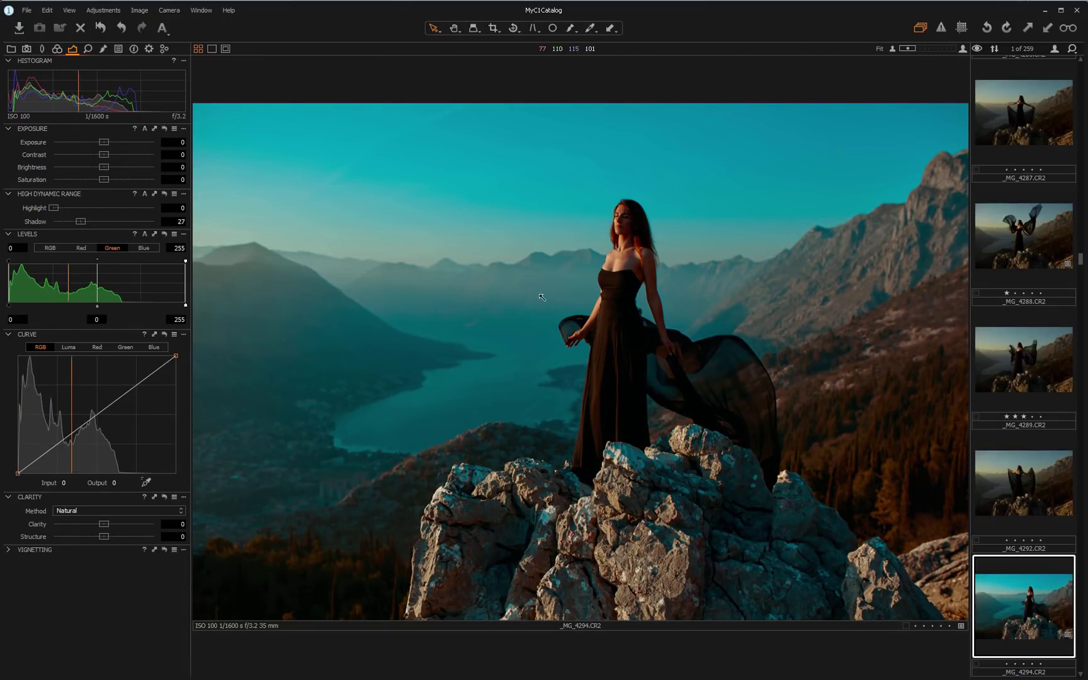
Give _MG_4292 the 5D2 Mask Alt - Double Camera Calibration ICC profile and HDR Shadow 12.
left_click(1019, 479)
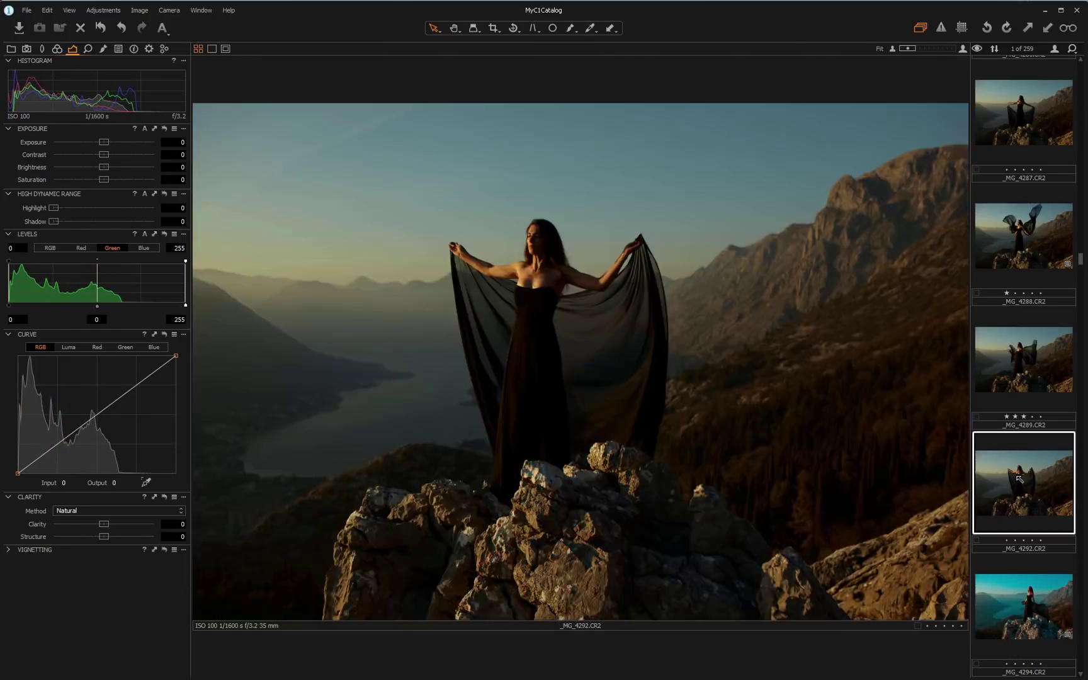
left_click(55, 49)
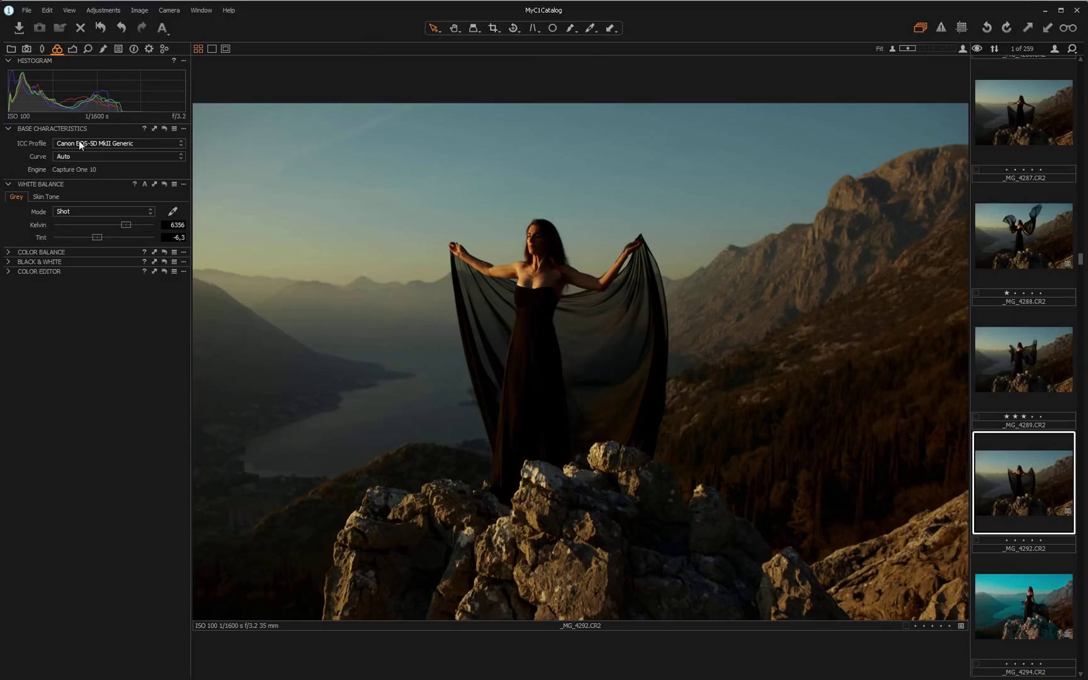
left_click(79, 142)
mouse_move(109, 442)
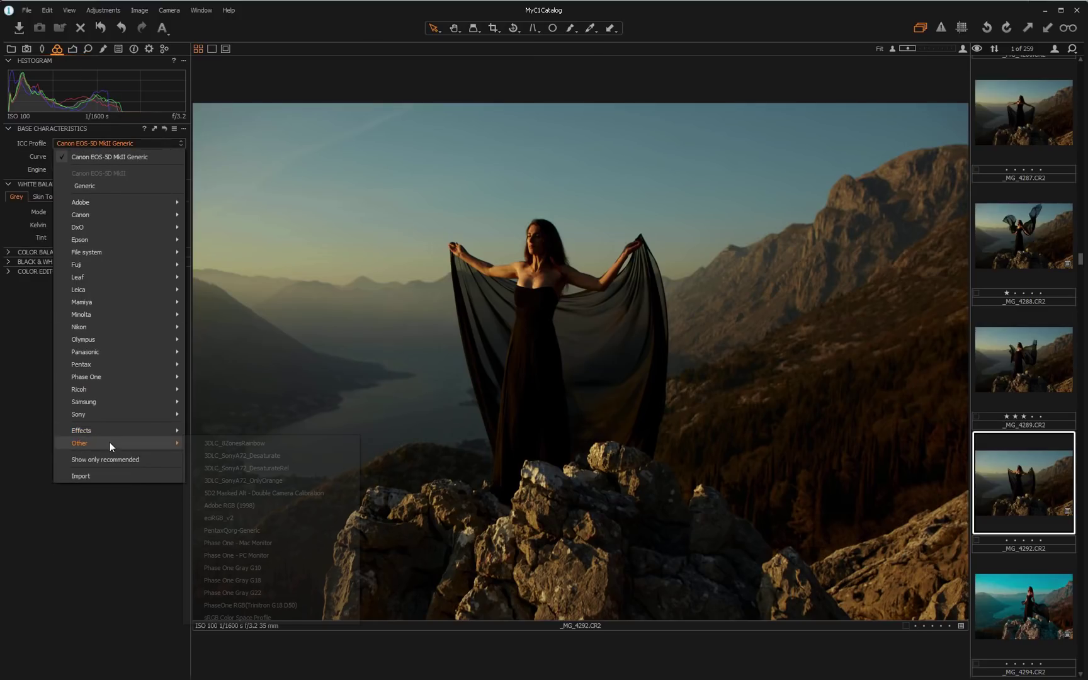
left_click(235, 492)
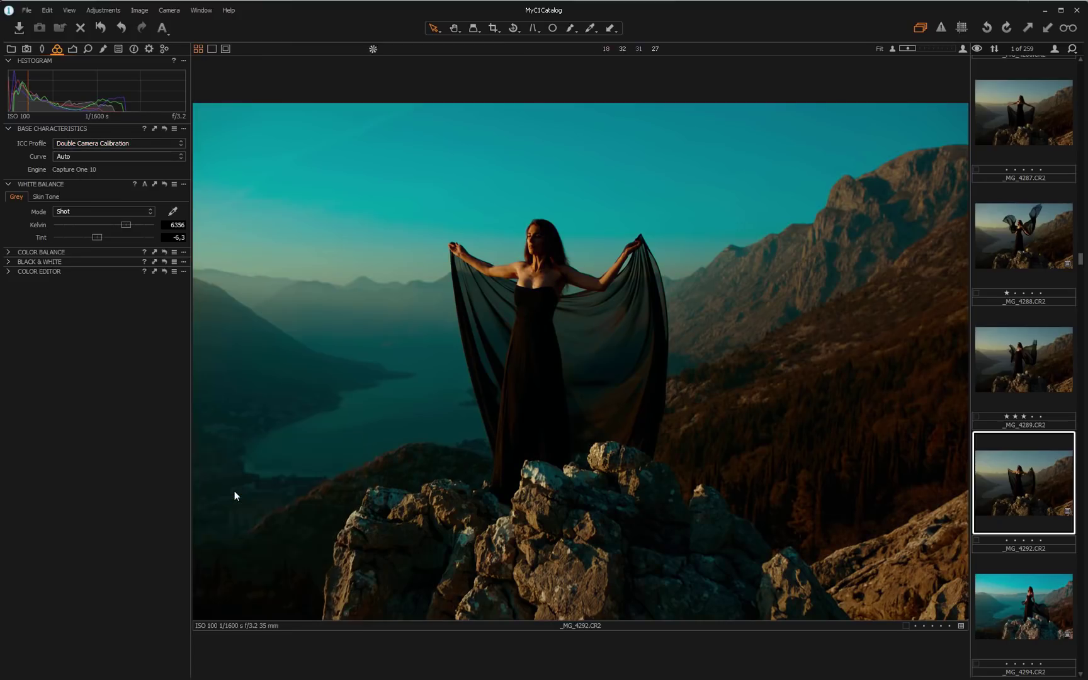
left_click(72, 50)
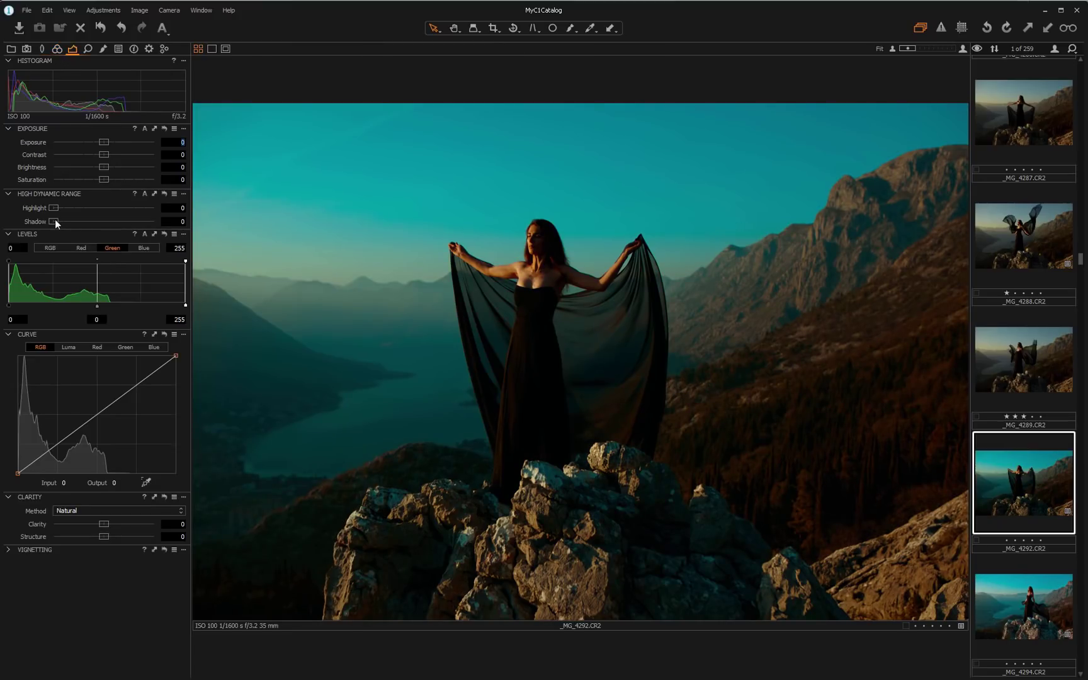
left_click_drag(54, 221, 64, 221)
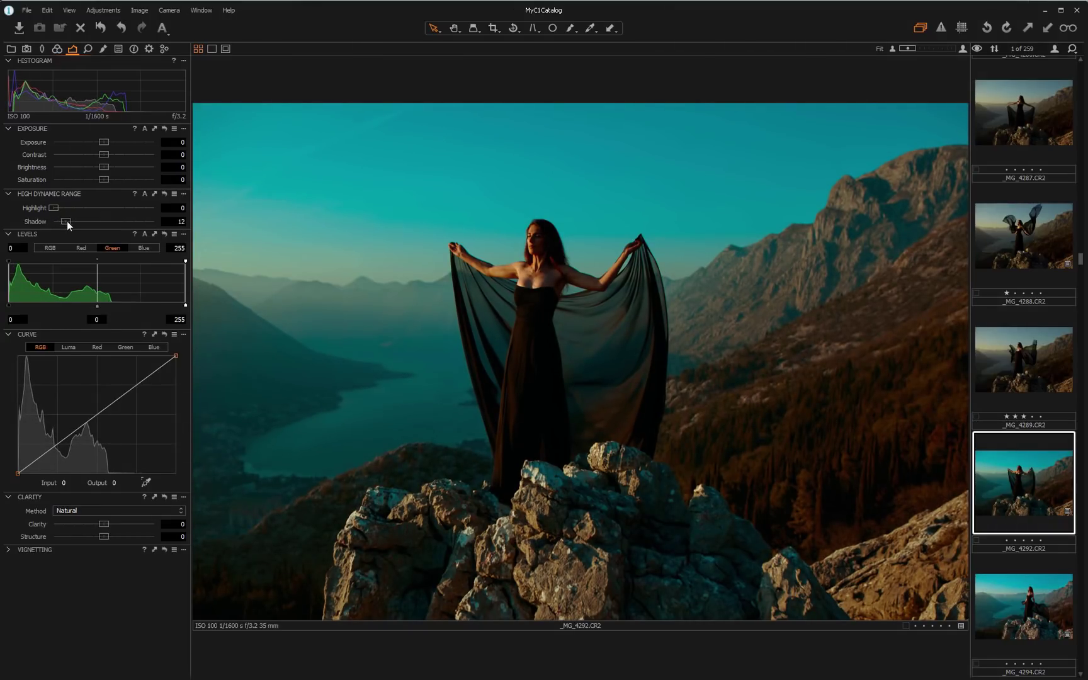